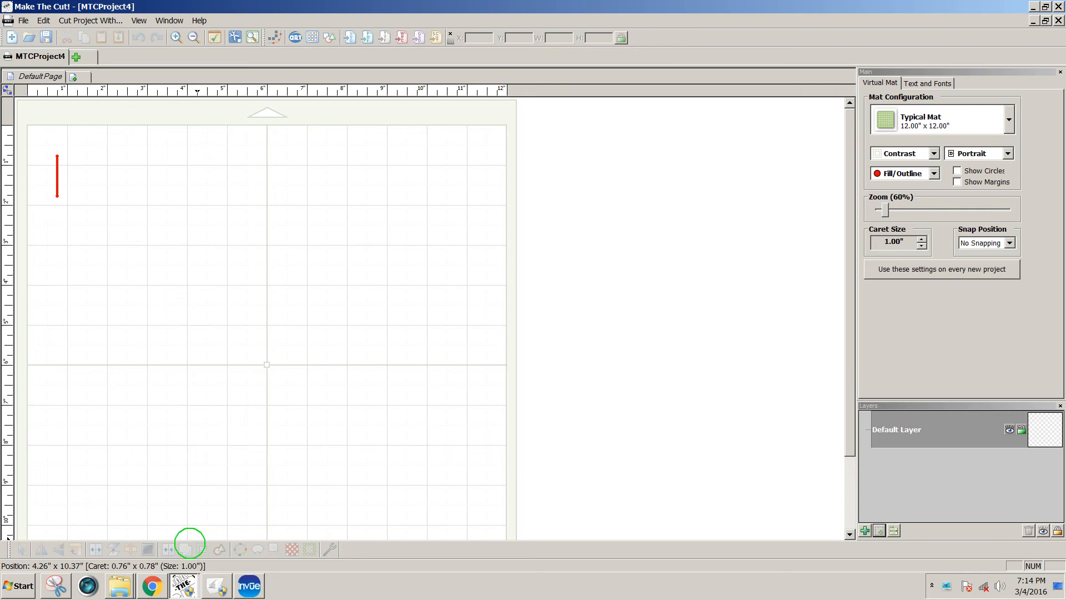
Switch to Chrome and copy the enlarged image of three striped party hats from the Google image results
{"action": "left_click", "coordinate": [152, 585]}
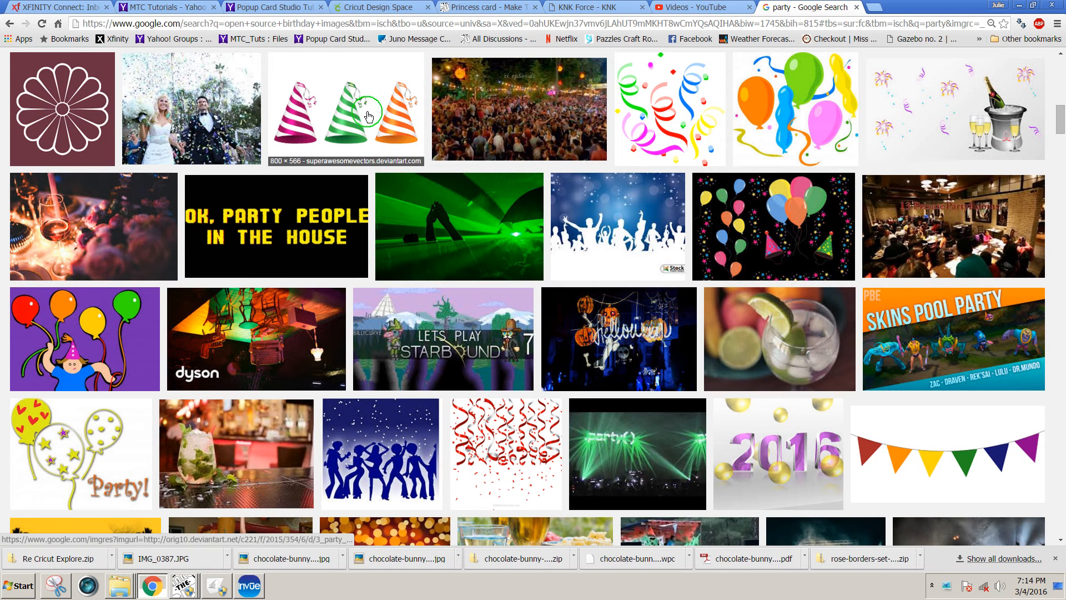
{"action": "left_click", "coordinate": [343, 138]}
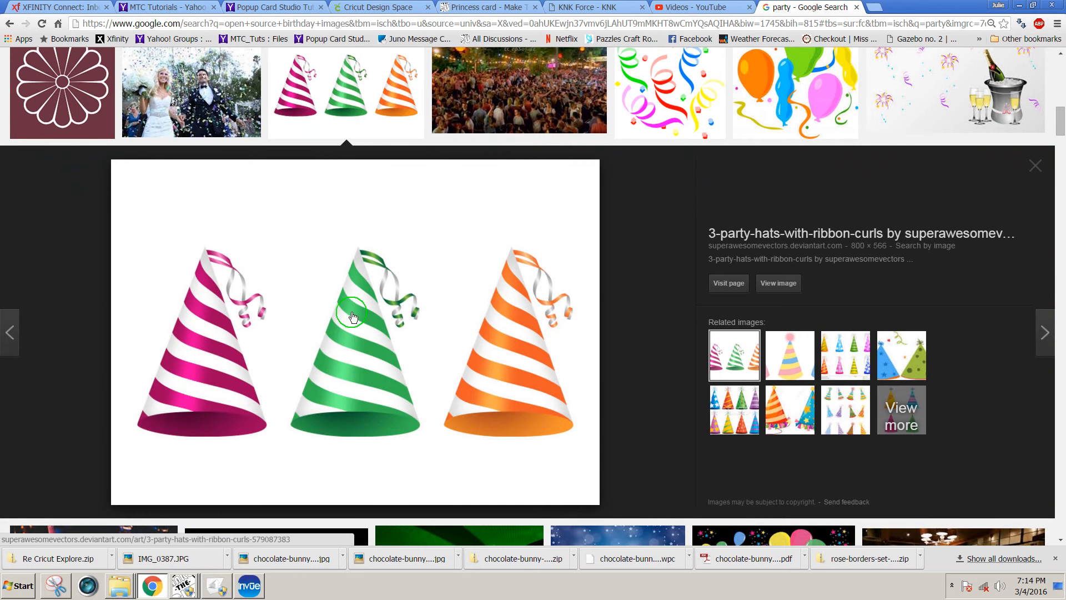
{"action": "right_click", "coordinate": [351, 322]}
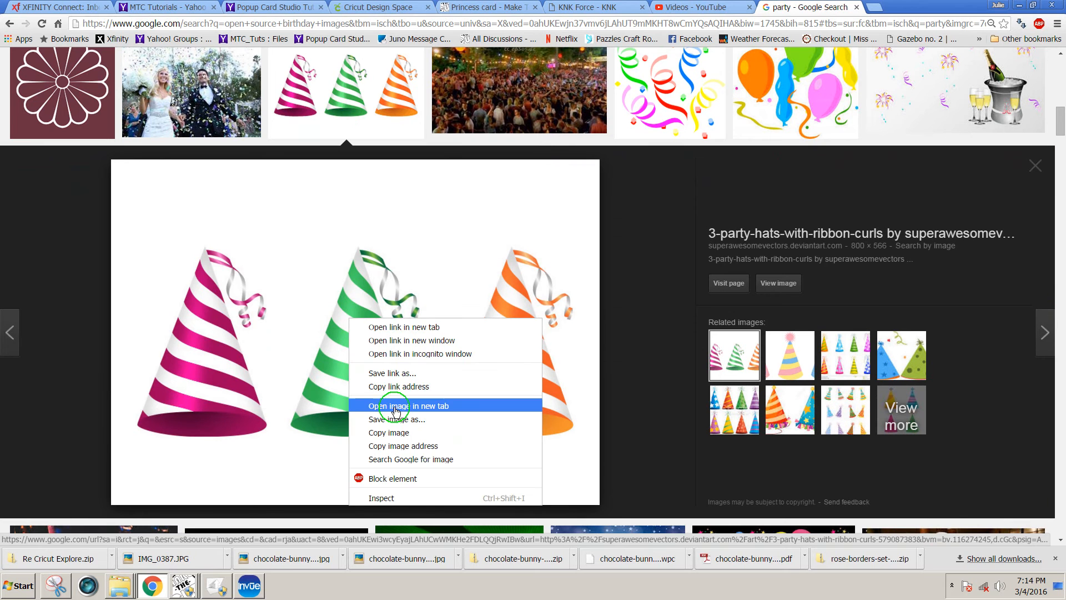
{"action": "left_click", "coordinate": [390, 433]}
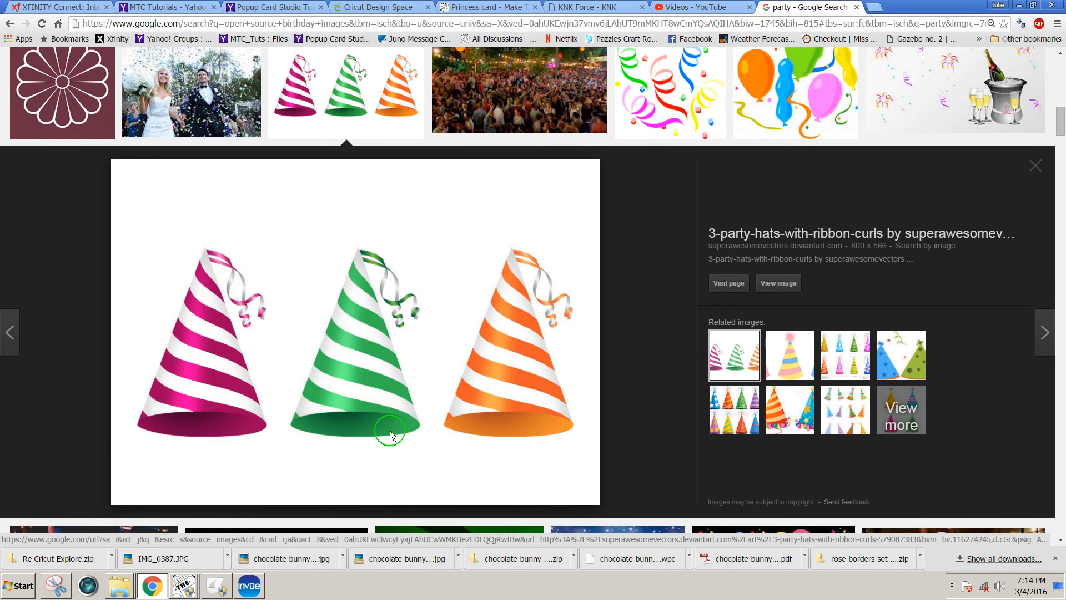
Switch to Make The Cut and load the copied party hats image from the clipboard into Pixel Trace
{"action": "left_click", "coordinate": [185, 583]}
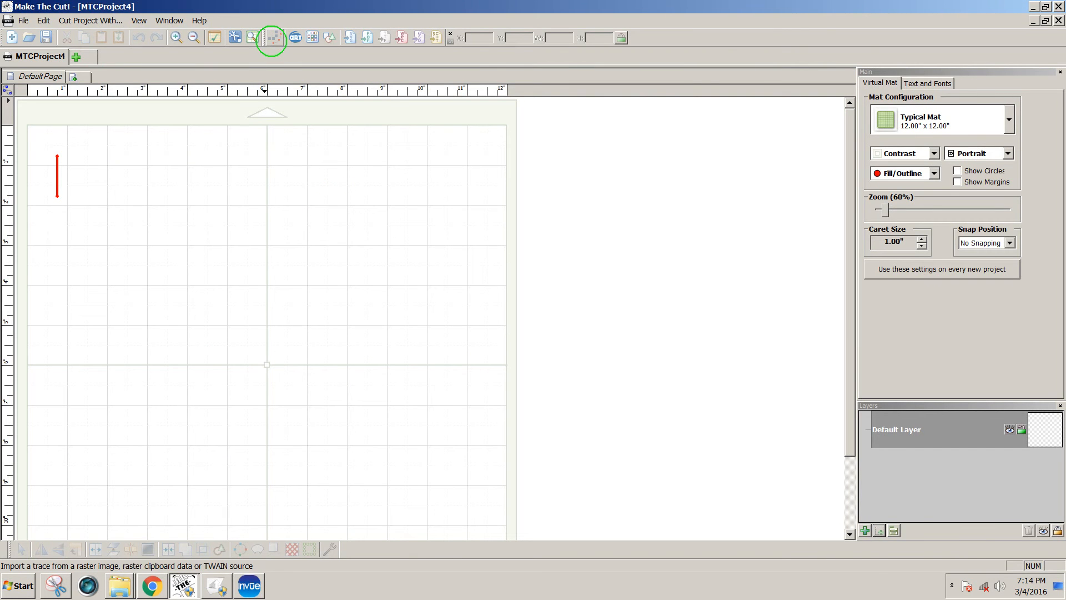
{"action": "left_click", "coordinate": [273, 38]}
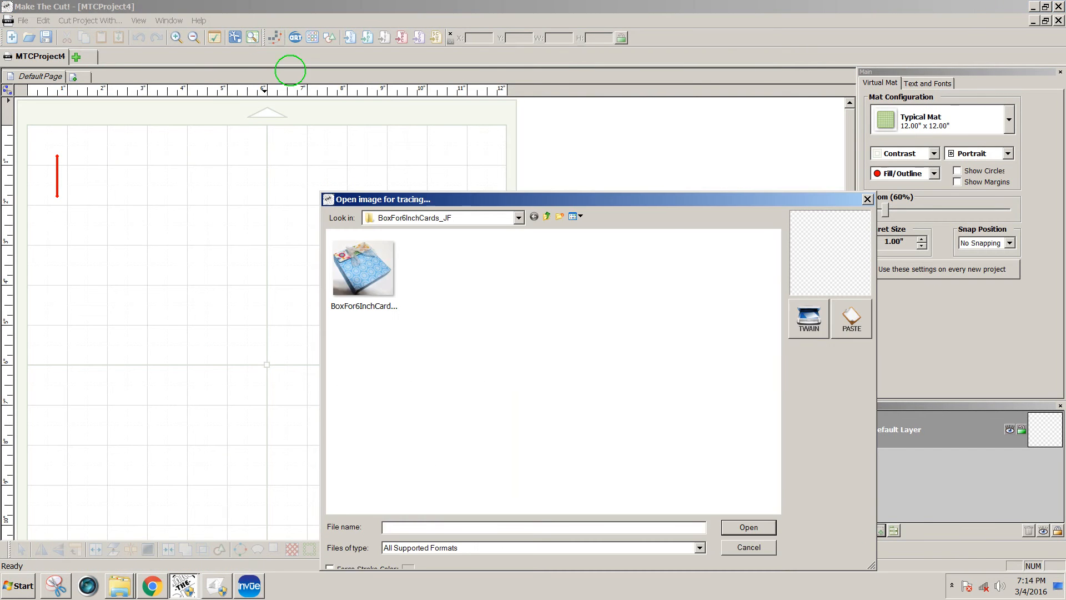
{"action": "left_click", "coordinate": [852, 319]}
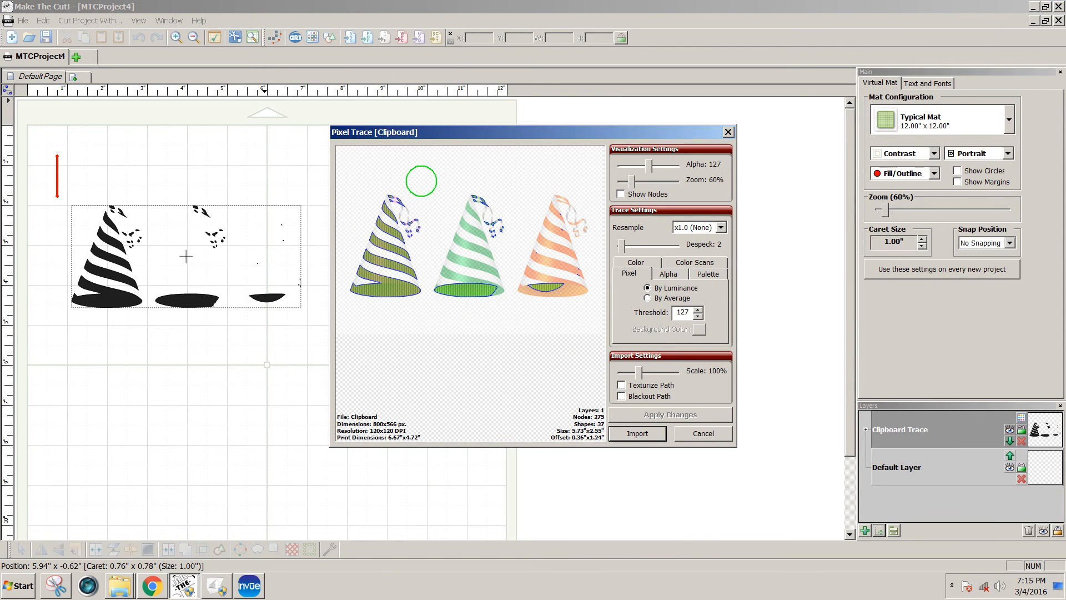
Trace only the middle green hat with Texturize Path, Blackout Path and a threshold of 250, and import it as the finished trace
{"action": "left_click_drag", "start_coordinate": [420, 181], "coordinate": [512, 307]}
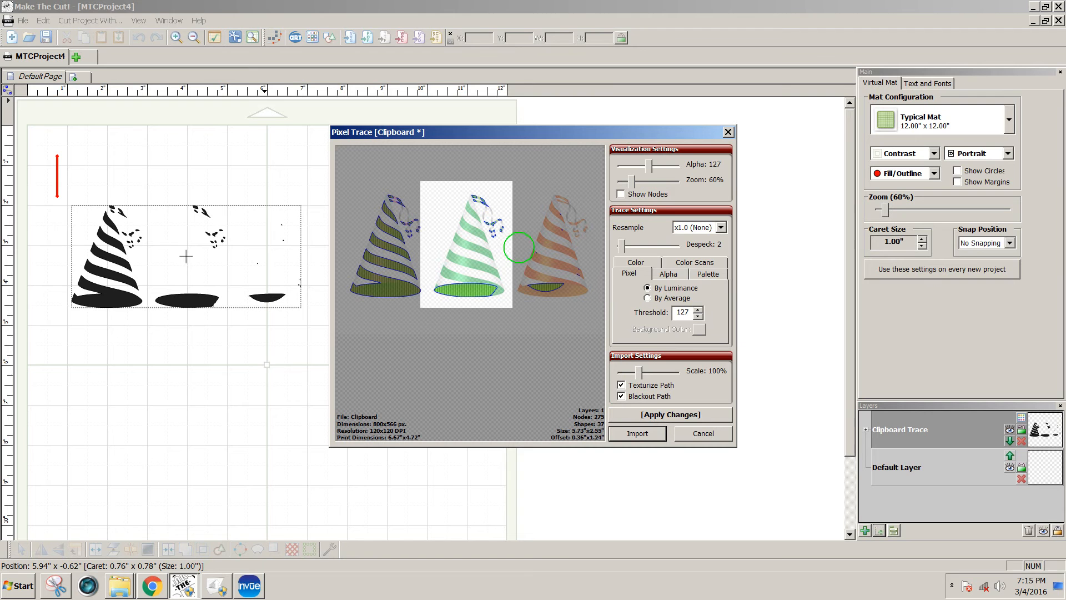
{"action": "left_click", "coordinate": [691, 313]}
{"action": "left_click_drag", "start_coordinate": [690, 312], "coordinate": [667, 318]}
{"action": "type", "text": "250"}
{"action": "left_click", "coordinate": [656, 415]}
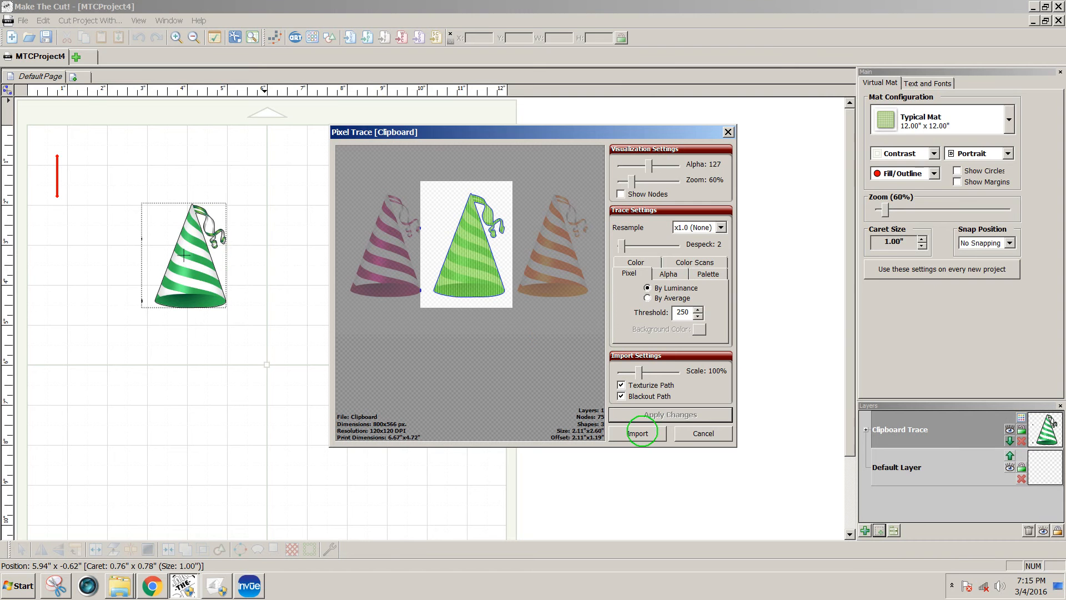
{"action": "left_click", "coordinate": [640, 433]}
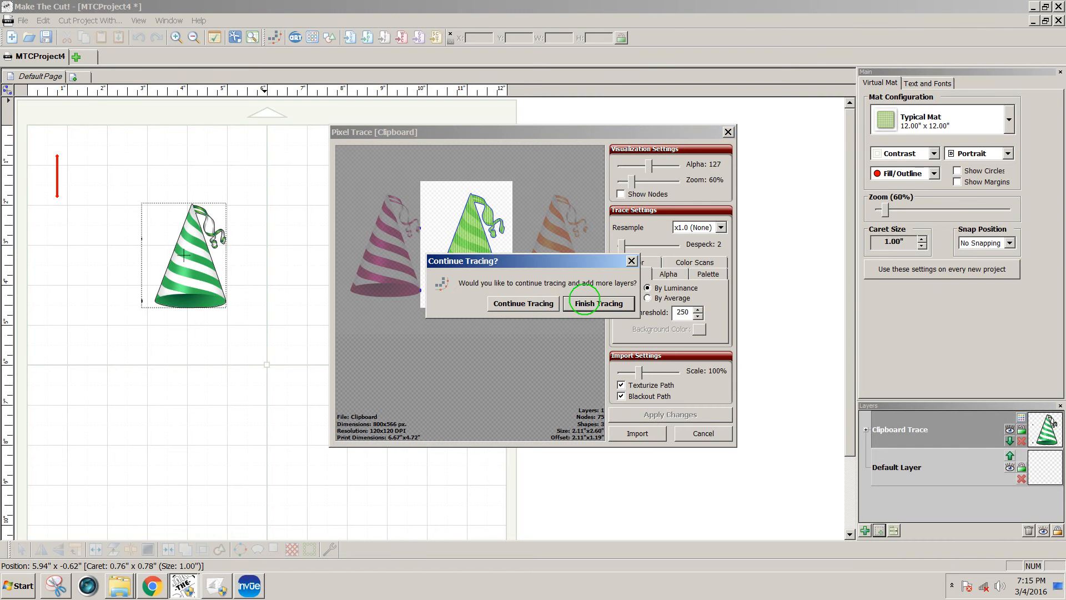
{"action": "left_click", "coordinate": [585, 303]}
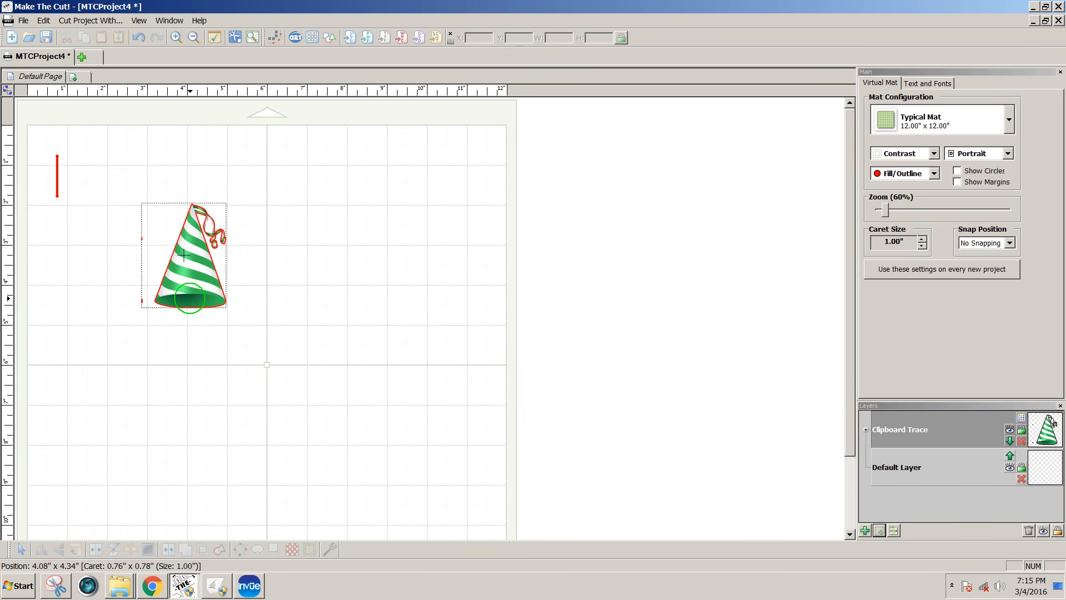
Split the traced hat group and delete the stray specks beside the hat
{"action": "left_click", "coordinate": [189, 298]}
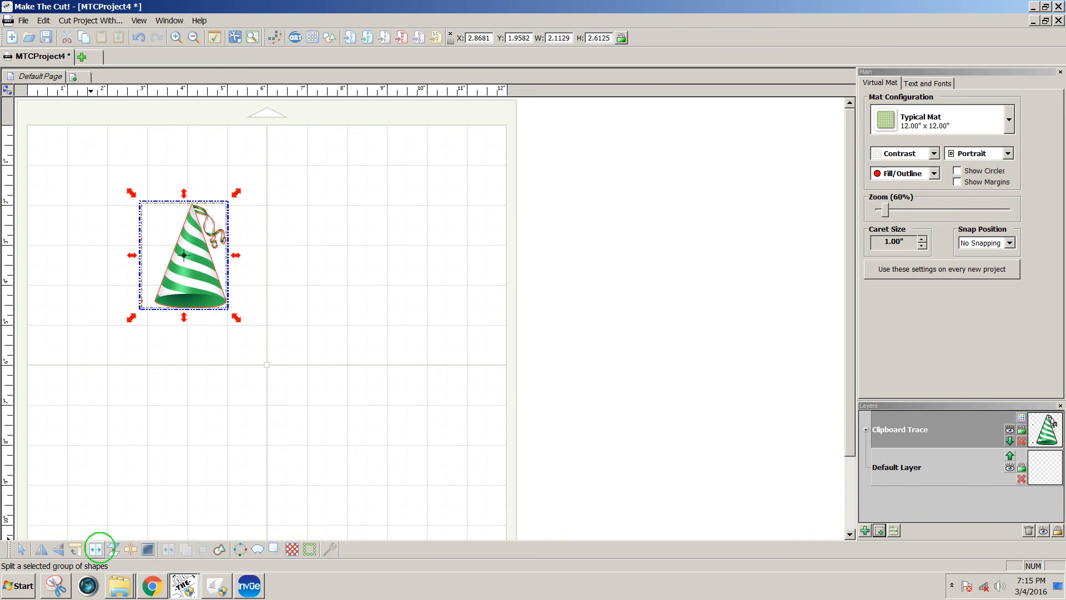
{"action": "left_click", "coordinate": [96, 549]}
{"action": "left_click_drag", "start_coordinate": [146, 361], "coordinate": [104, 154]}
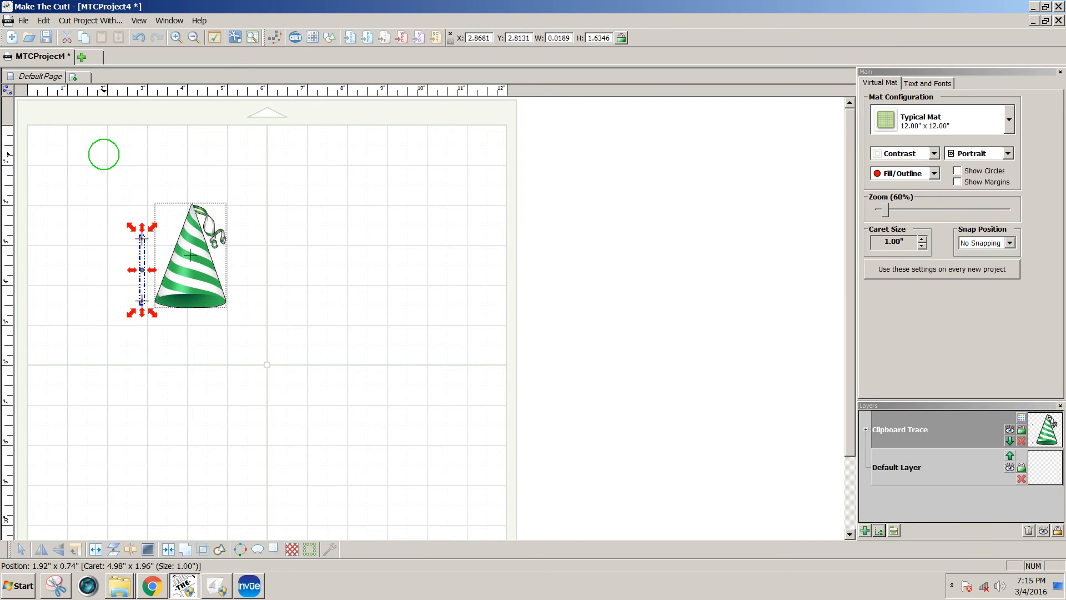
{"action": "key", "text": "Delete"}
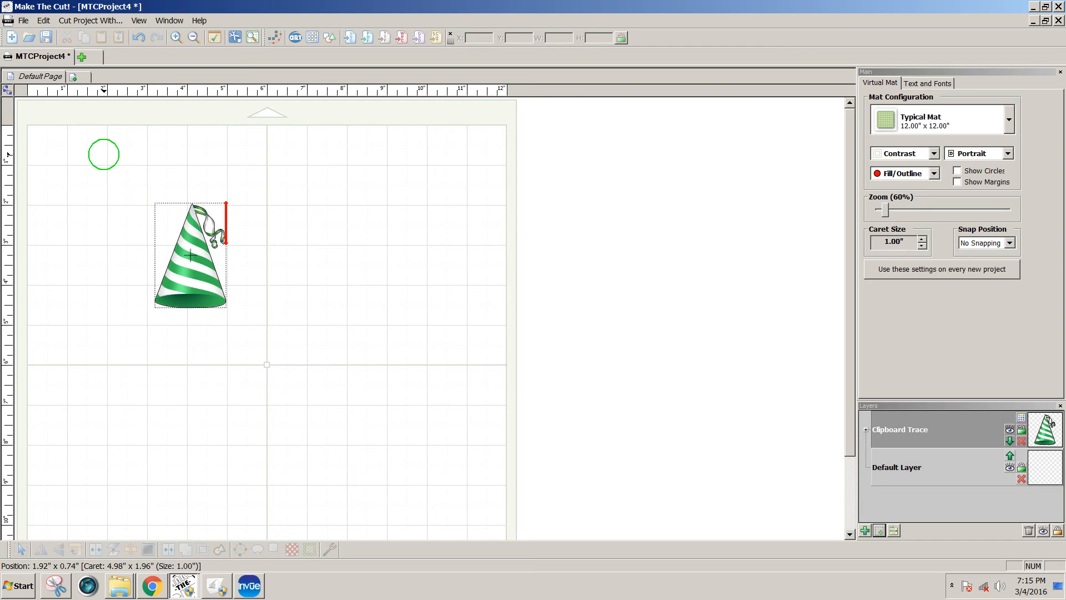
Export the selected party hat to the Desktop as an SVG file named PartyHat2
{"action": "left_click_drag", "start_coordinate": [301, 342], "coordinate": [92, 154]}
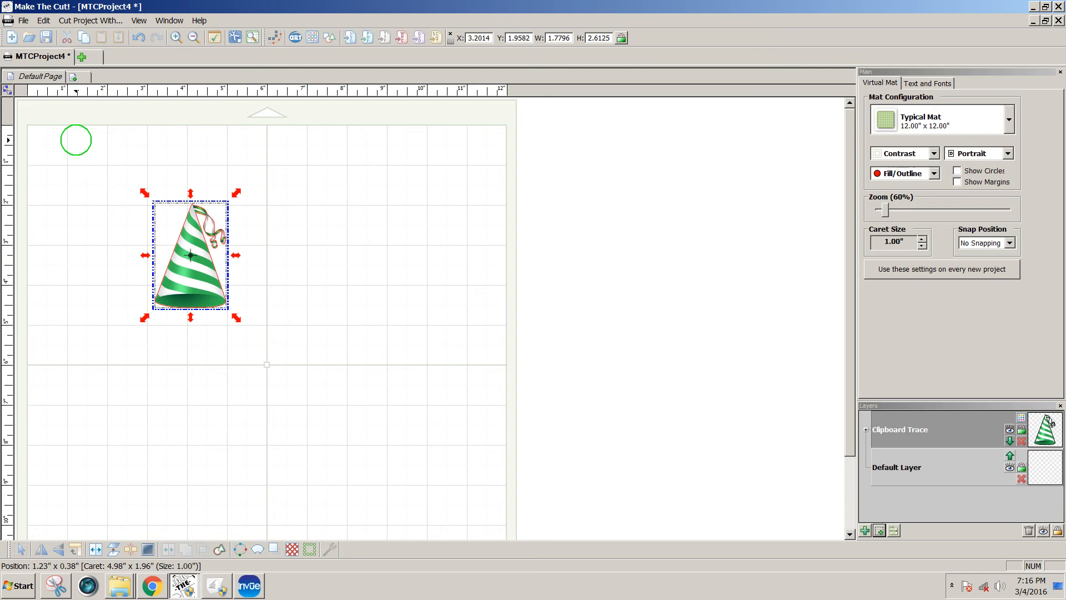
{"action": "left_click", "coordinate": [24, 20]}
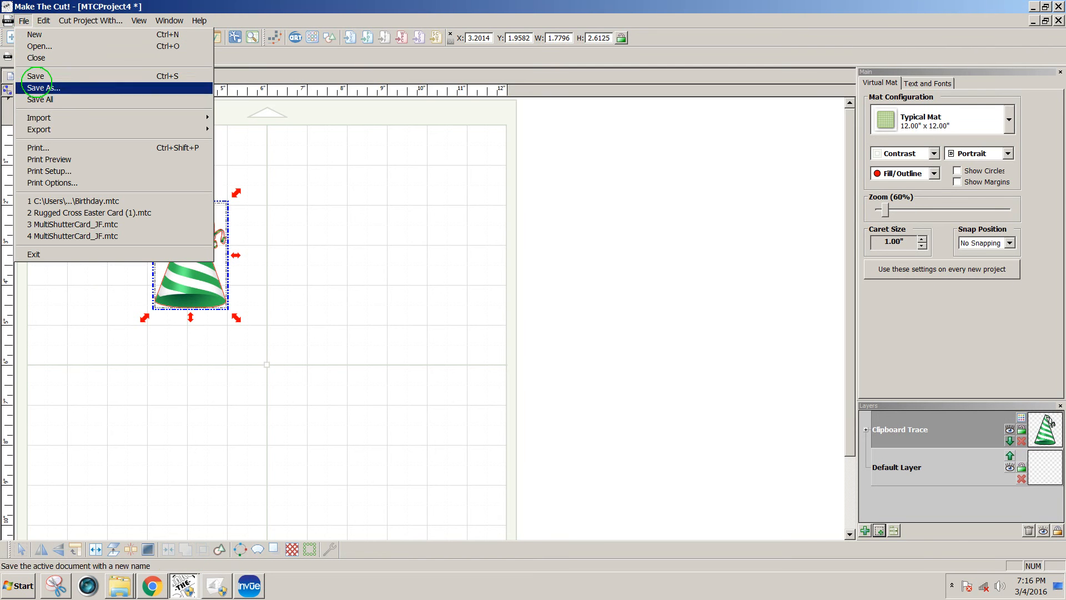
{"action": "mouse_move", "coordinate": [38, 129]}
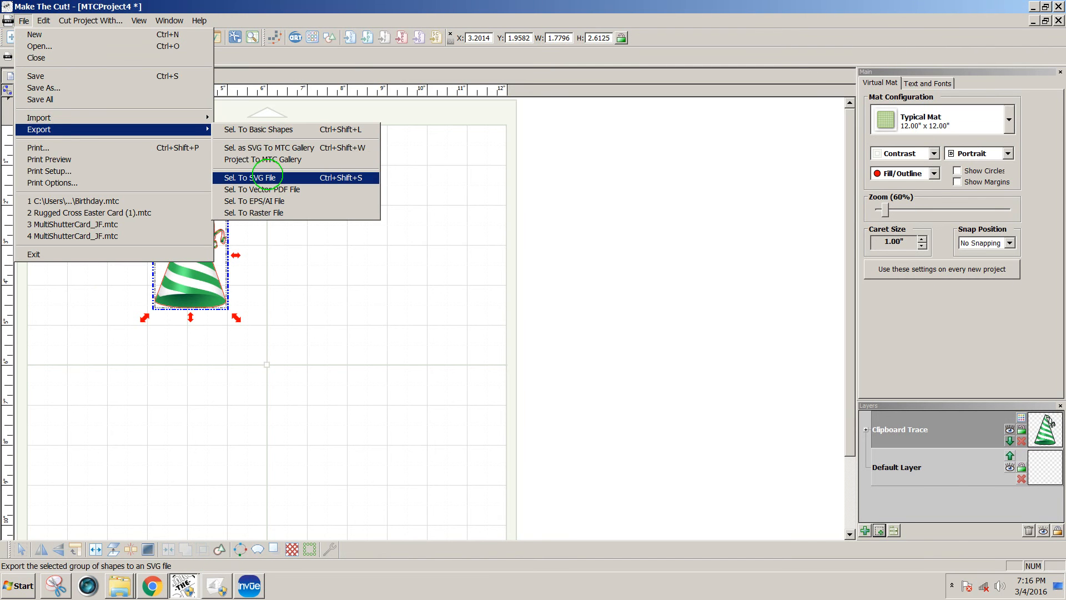
{"action": "left_click", "coordinate": [266, 177]}
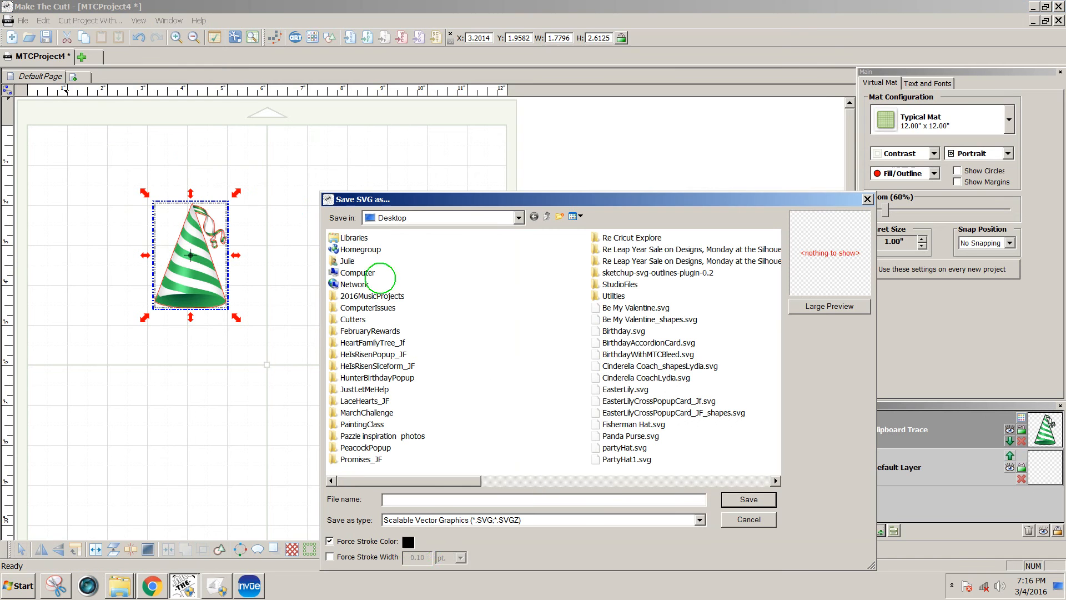
{"action": "left_click", "coordinate": [435, 498]}
{"action": "type", "text": "Party"}
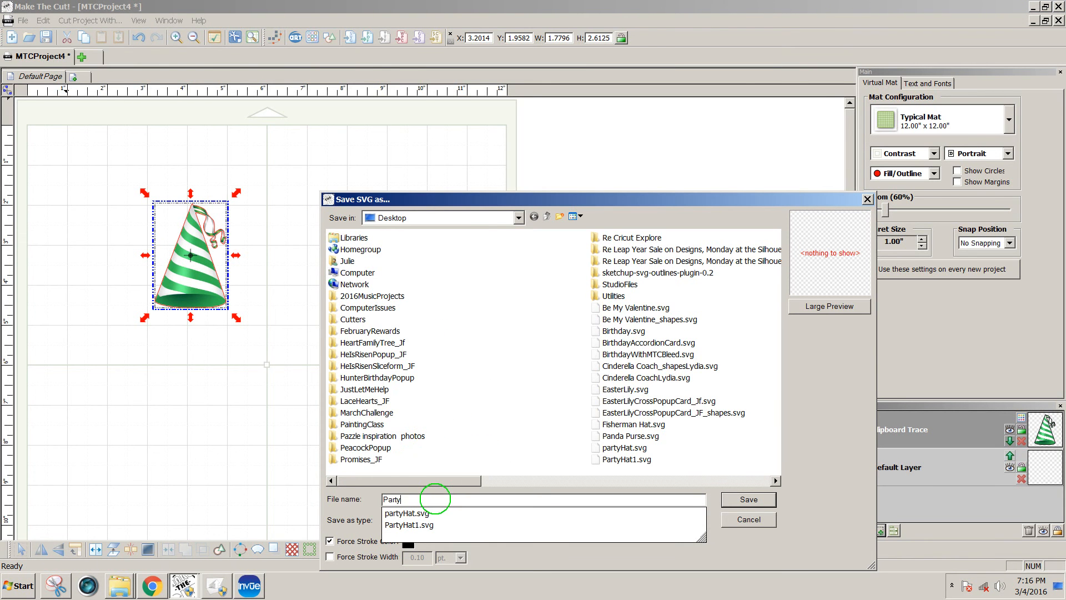
{"action": "type", "text": "Hat2"}
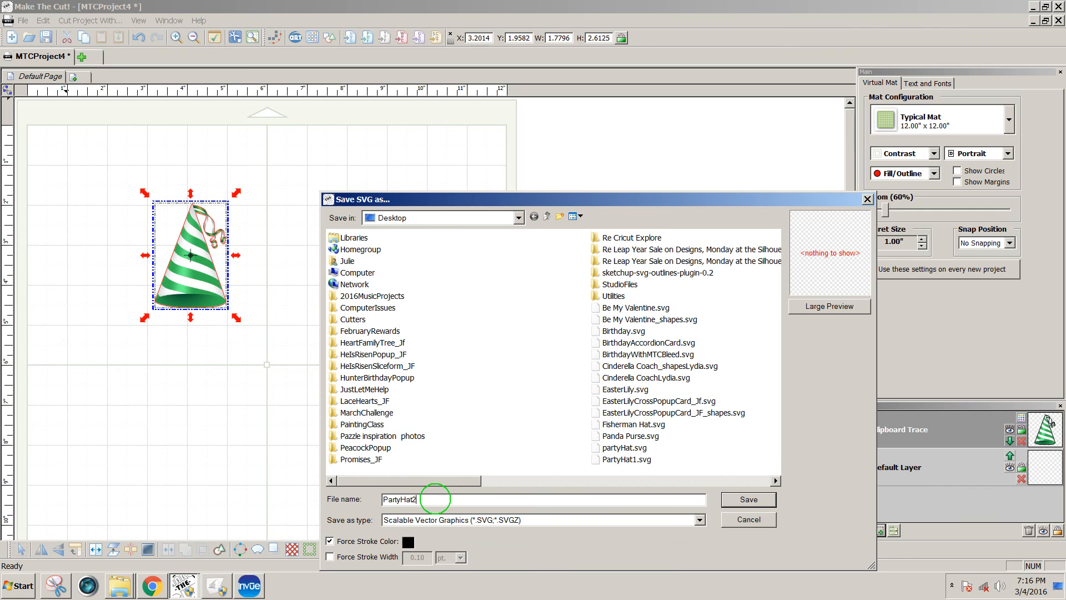
{"action": "left_click", "coordinate": [747, 499]}
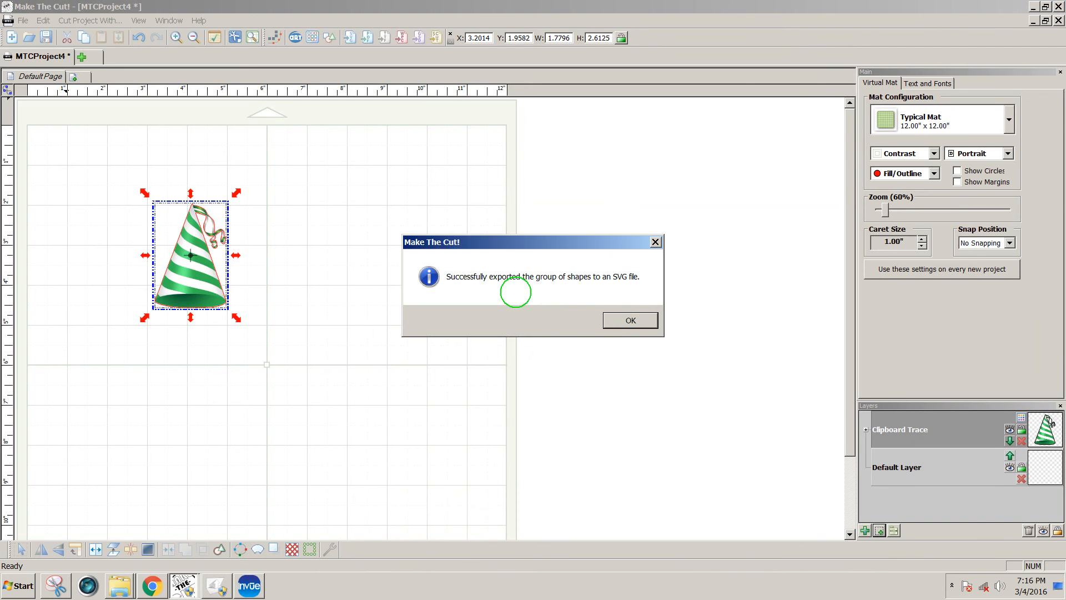
{"action": "left_click", "coordinate": [627, 317]}
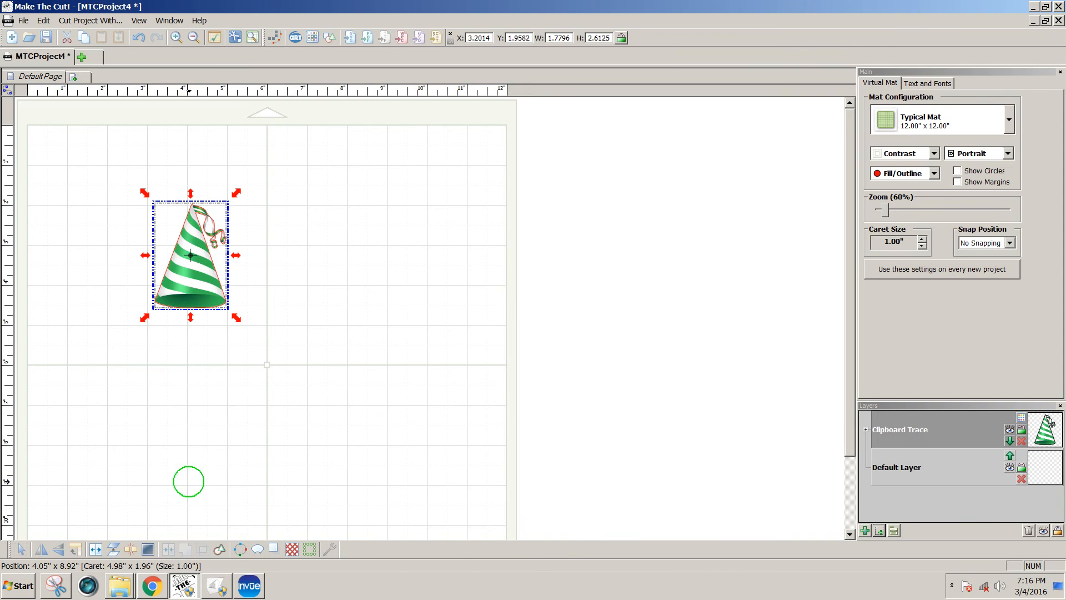
Switch to InVue, create a blank 8.5 x 11 in page and display its registration mark
{"action": "left_click", "coordinate": [243, 594]}
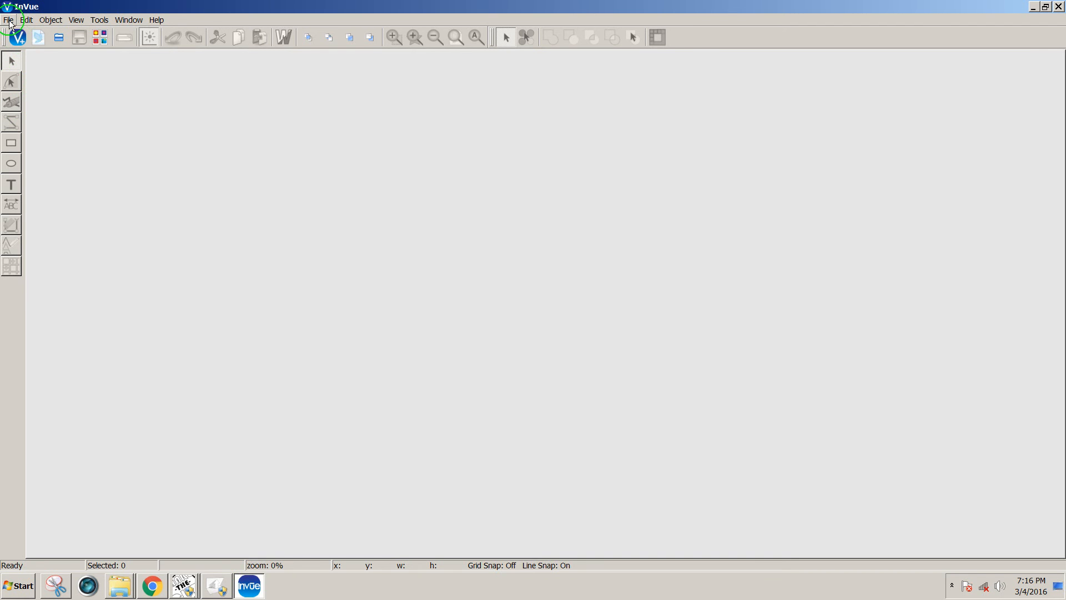
{"action": "left_click", "coordinate": [35, 42]}
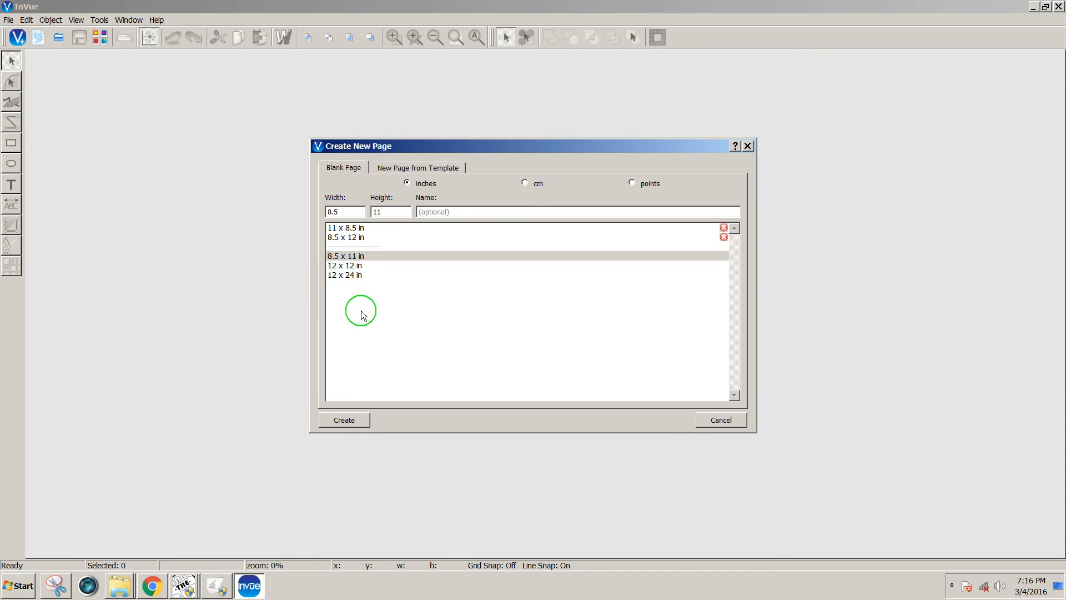
{"action": "left_click", "coordinate": [356, 418]}
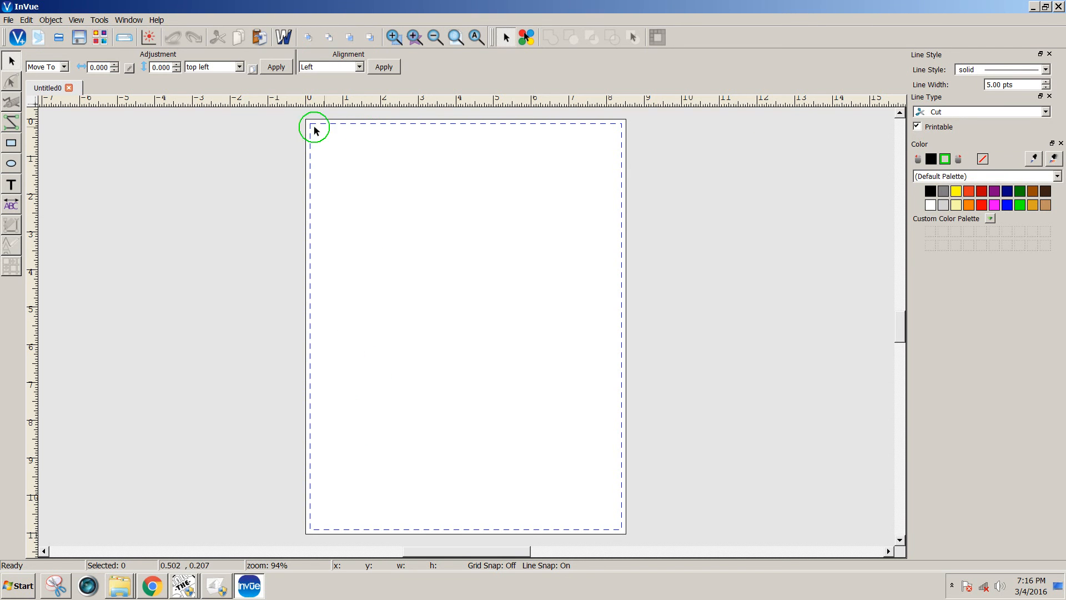
{"action": "left_click", "coordinate": [74, 20]}
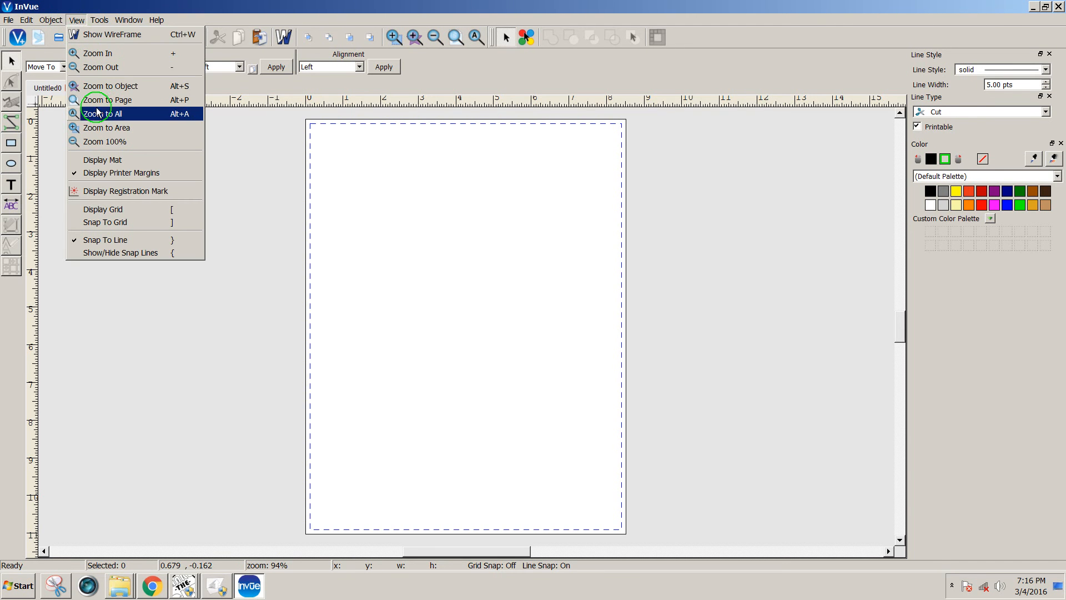
{"action": "left_click", "coordinate": [116, 195]}
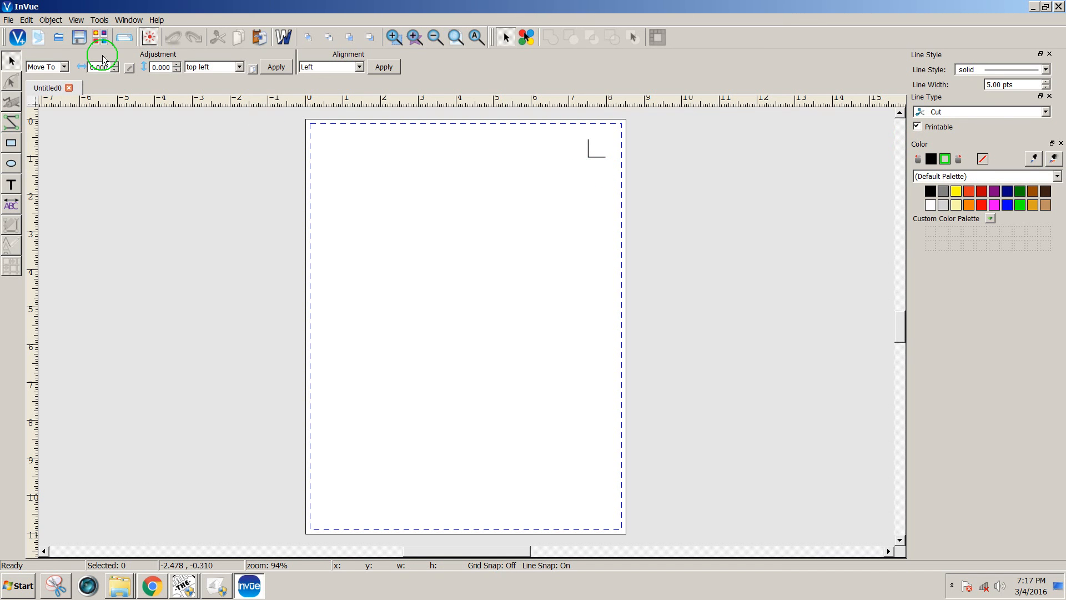
Import PartyHat2.svg from the Desktop at the recommended 90 DPI and move the hat to about x 4.93, y 1.55 in
{"action": "left_click", "coordinate": [9, 21]}
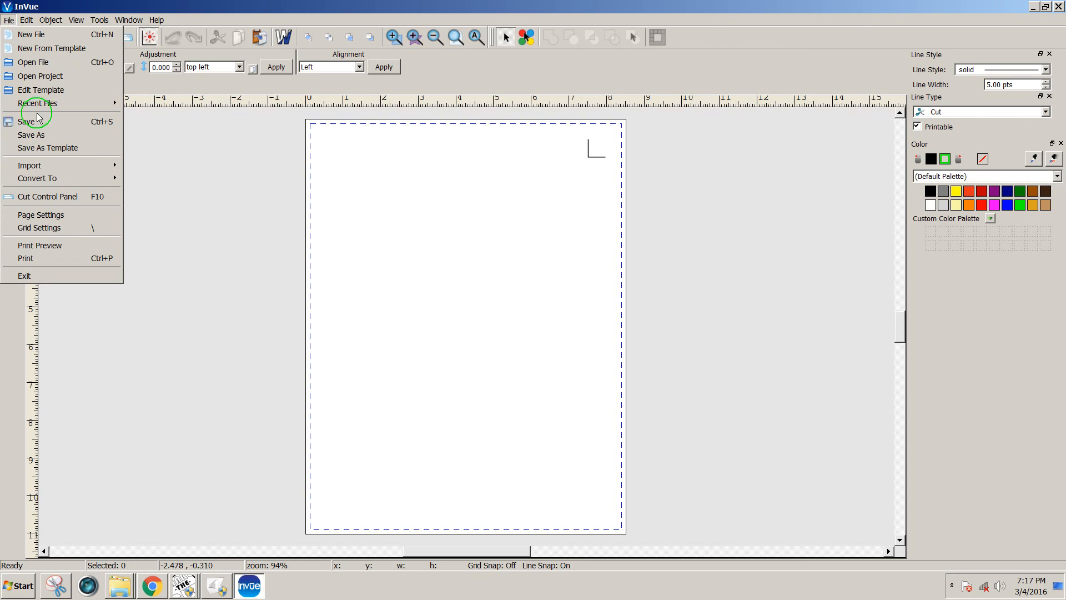
{"action": "mouse_move", "coordinate": [55, 166]}
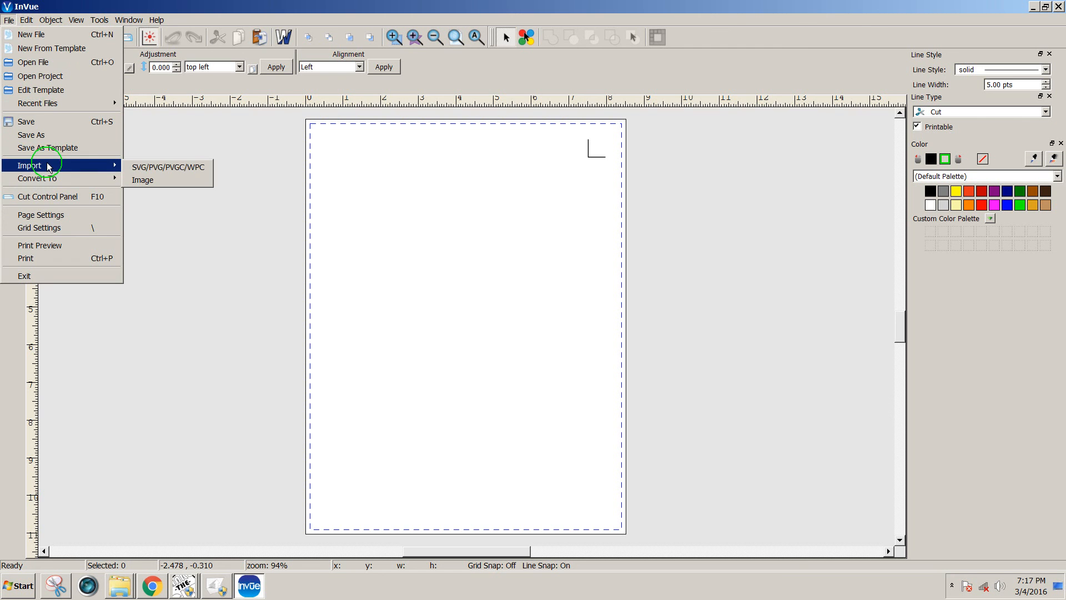
{"action": "left_click", "coordinate": [150, 169]}
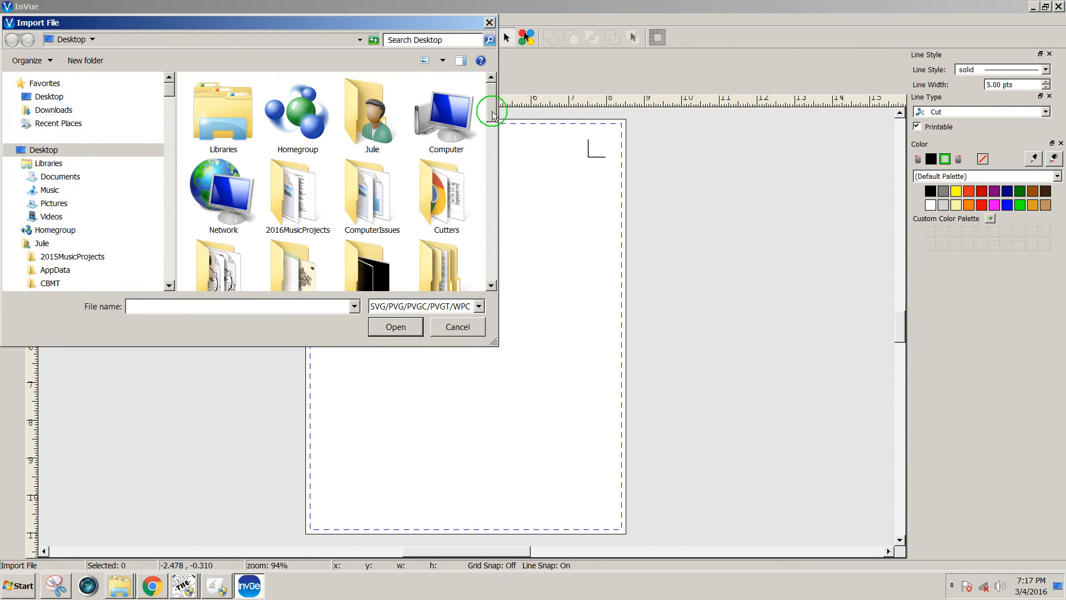
{"action": "left_click_drag", "start_coordinate": [493, 114], "coordinate": [488, 254]}
{"action": "left_click", "coordinate": [231, 197]}
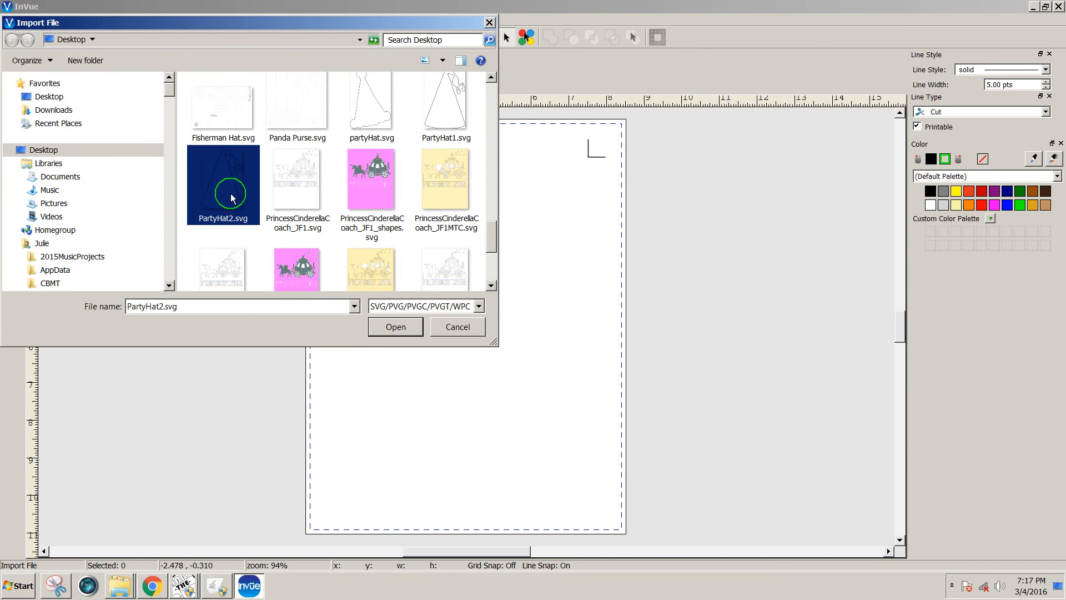
{"action": "left_click", "coordinate": [391, 328]}
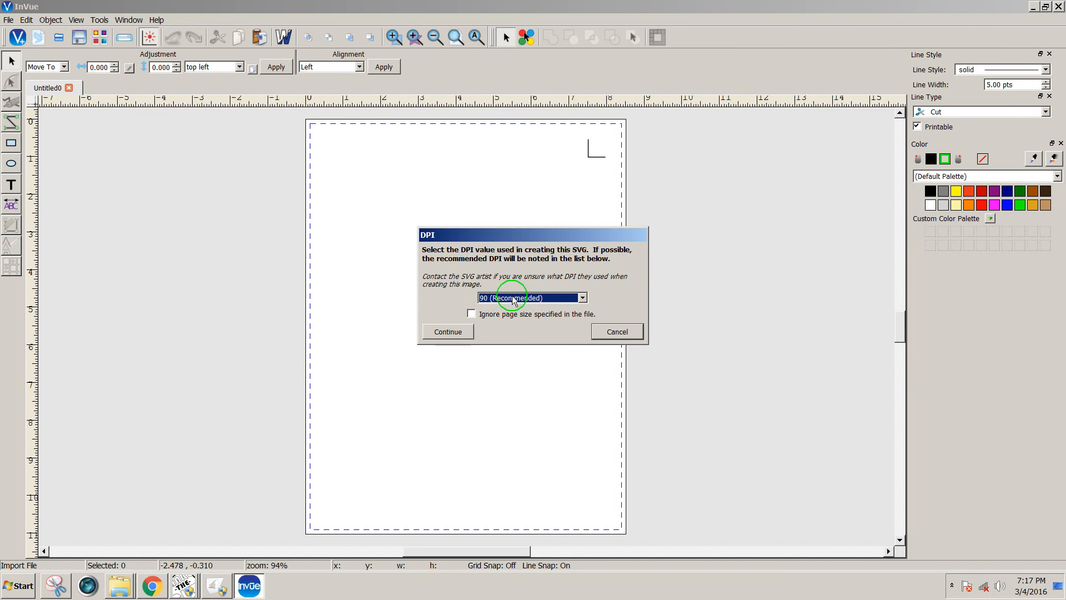
{"action": "left_click", "coordinate": [458, 331]}
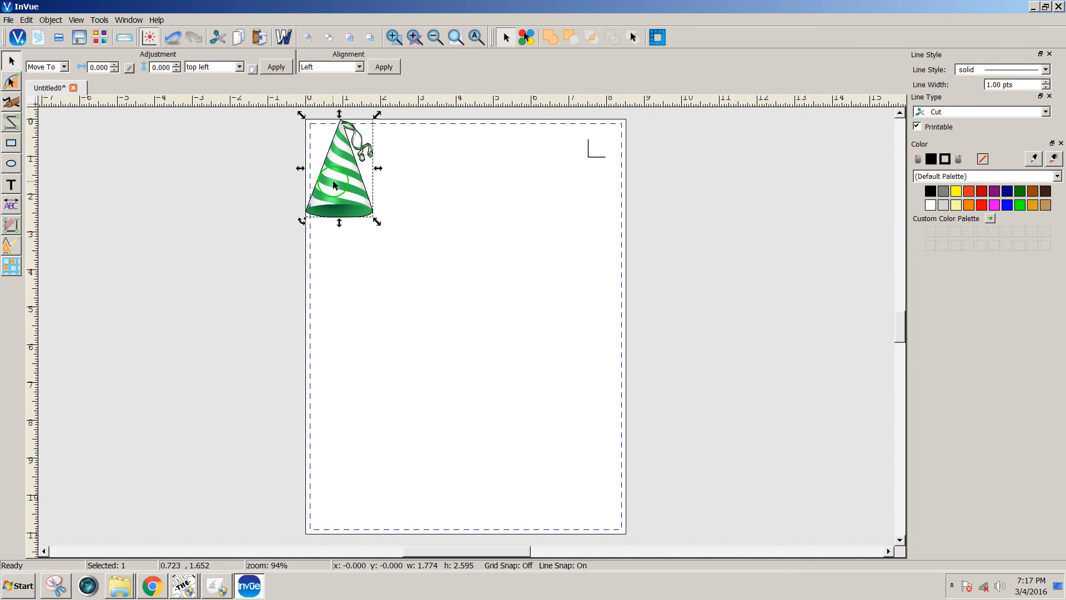
{"action": "left_click_drag", "start_coordinate": [333, 183], "coordinate": [521, 237]}
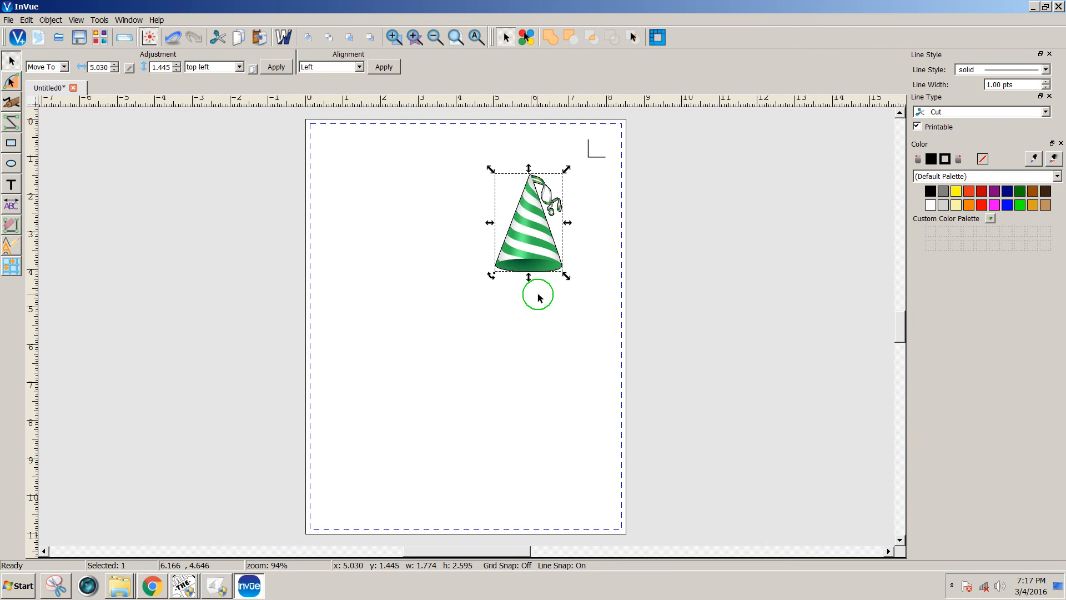
{"action": "left_click_drag", "start_coordinate": [538, 254], "coordinate": [535, 259]}
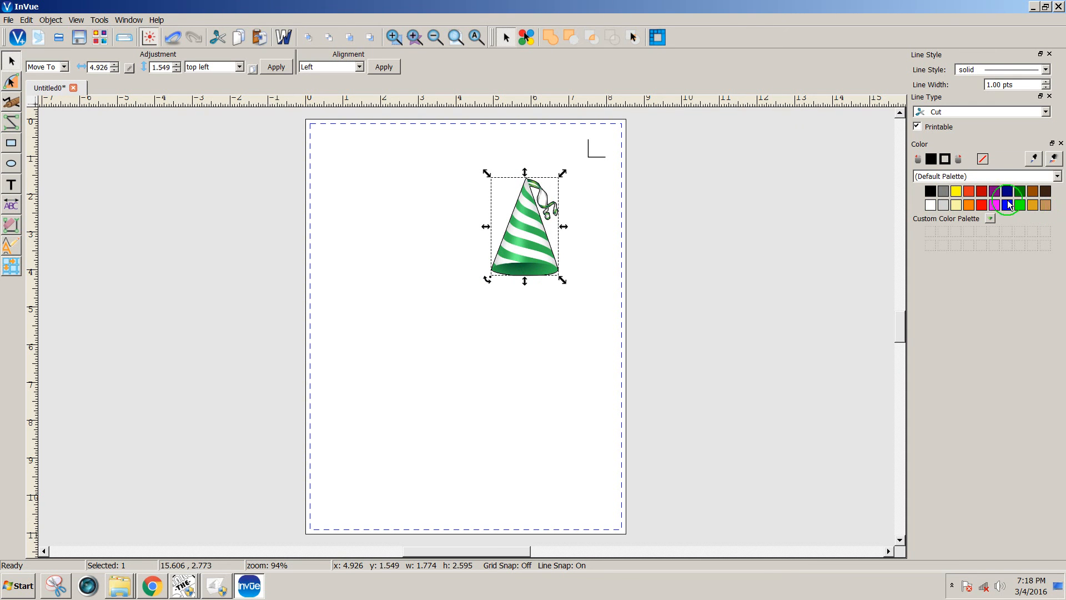
Set the party hat's outline color to bright green from the default palette and deselect the hat
{"action": "left_click", "coordinate": [534, 196]}
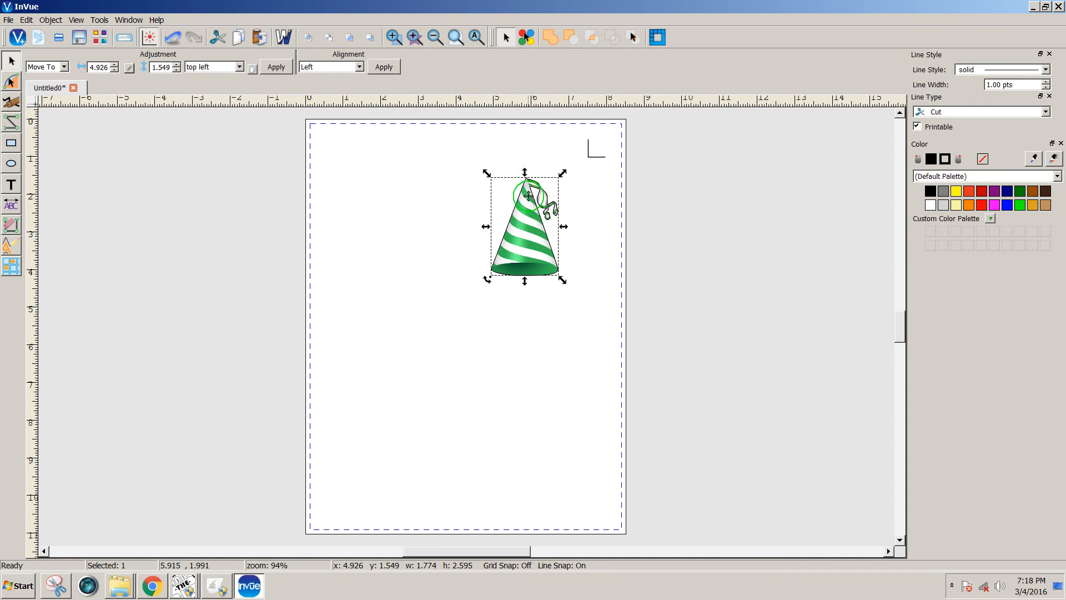
{"action": "left_click", "coordinate": [529, 265]}
{"action": "left_click", "coordinate": [526, 231]}
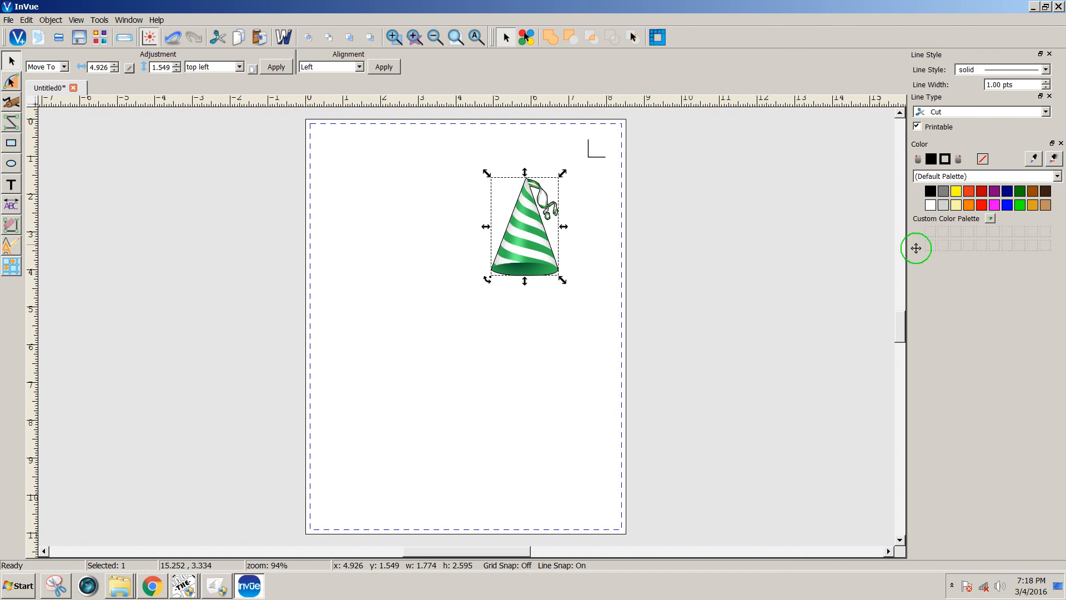
{"action": "left_click", "coordinate": [1021, 205]}
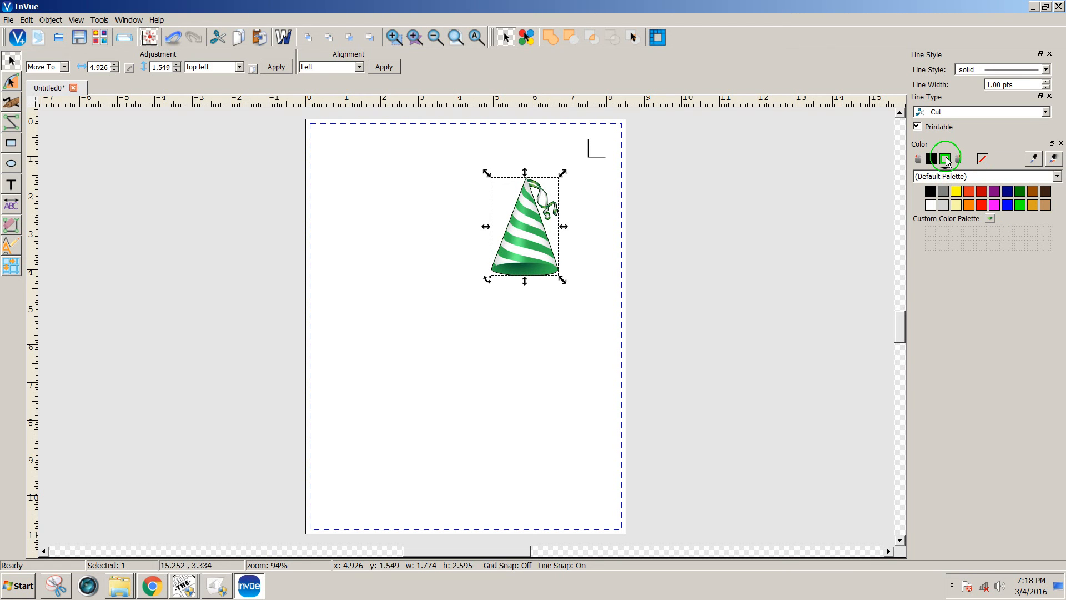
{"action": "left_click", "coordinate": [578, 312]}
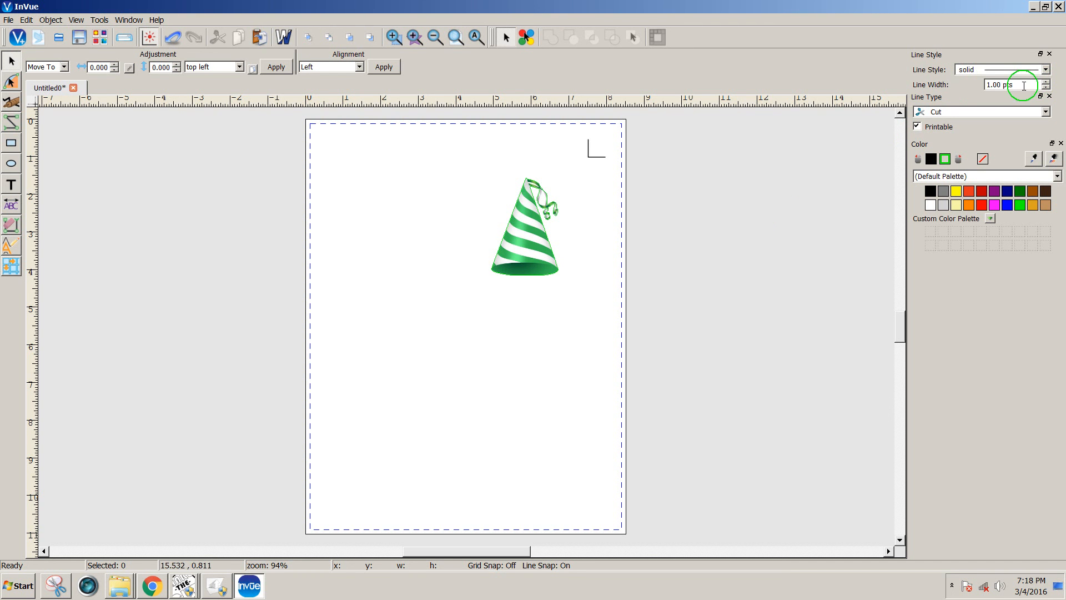
Select the whole party hat and set its outline width to 5 pts
{"action": "left_click_drag", "start_coordinate": [479, 158], "coordinate": [590, 294]}
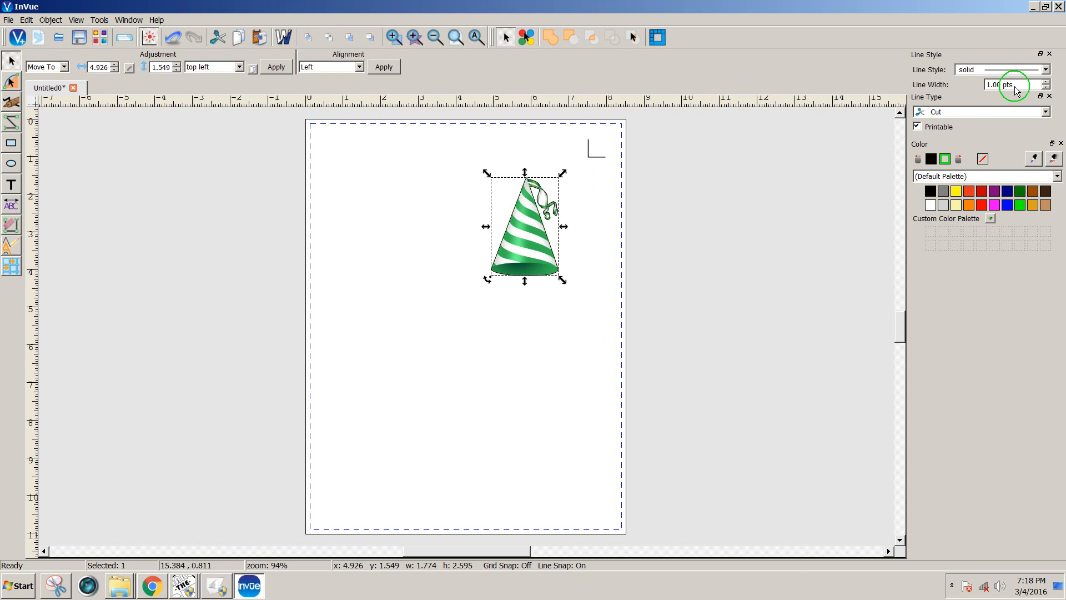
{"action": "left_click_drag", "start_coordinate": [986, 86], "coordinate": [1050, 82]}
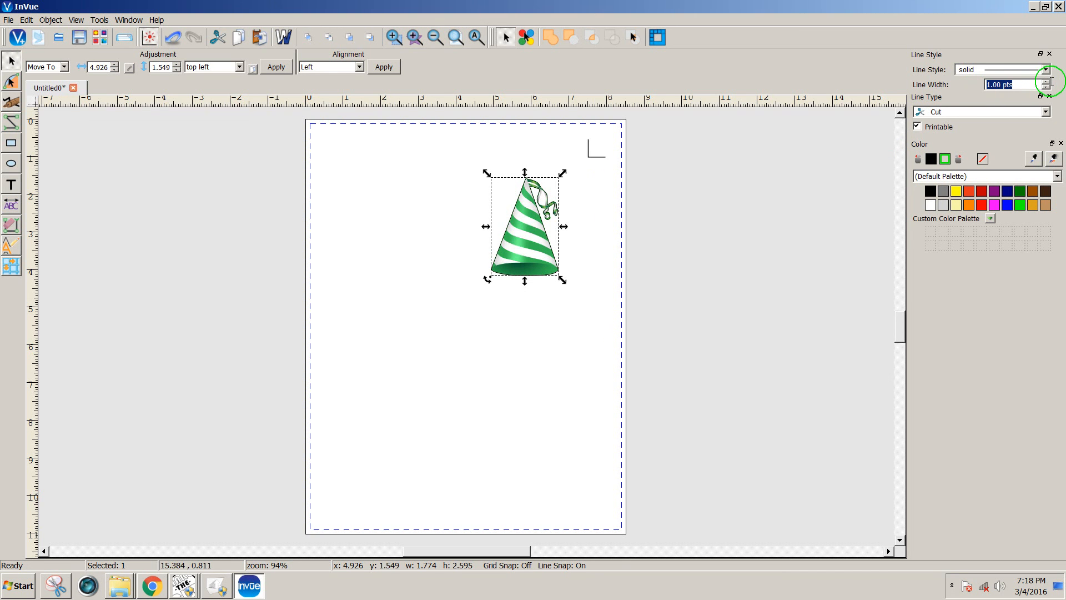
{"action": "type", "text": "5"}
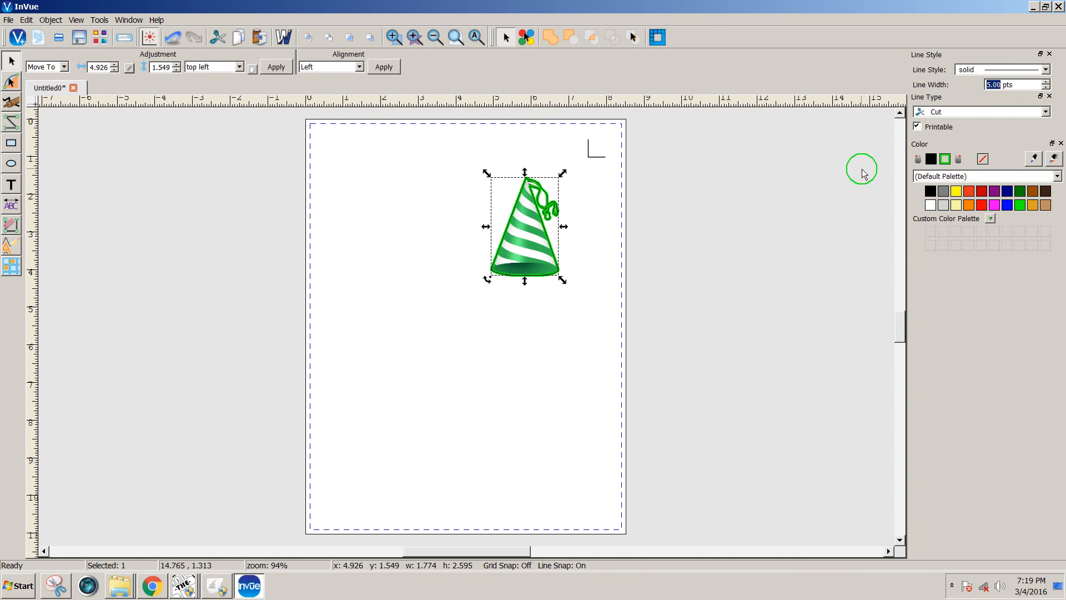
{"action": "left_click", "coordinate": [551, 346]}
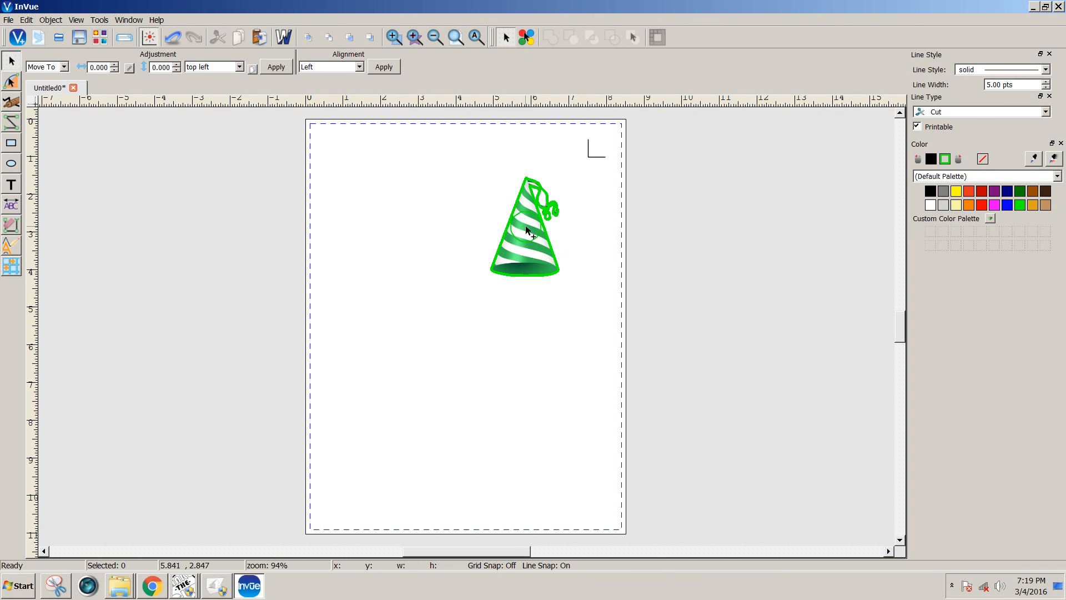
Check the hat's cut line in wireframe view and examine the page in the print preview
{"action": "left_click", "coordinate": [285, 39]}
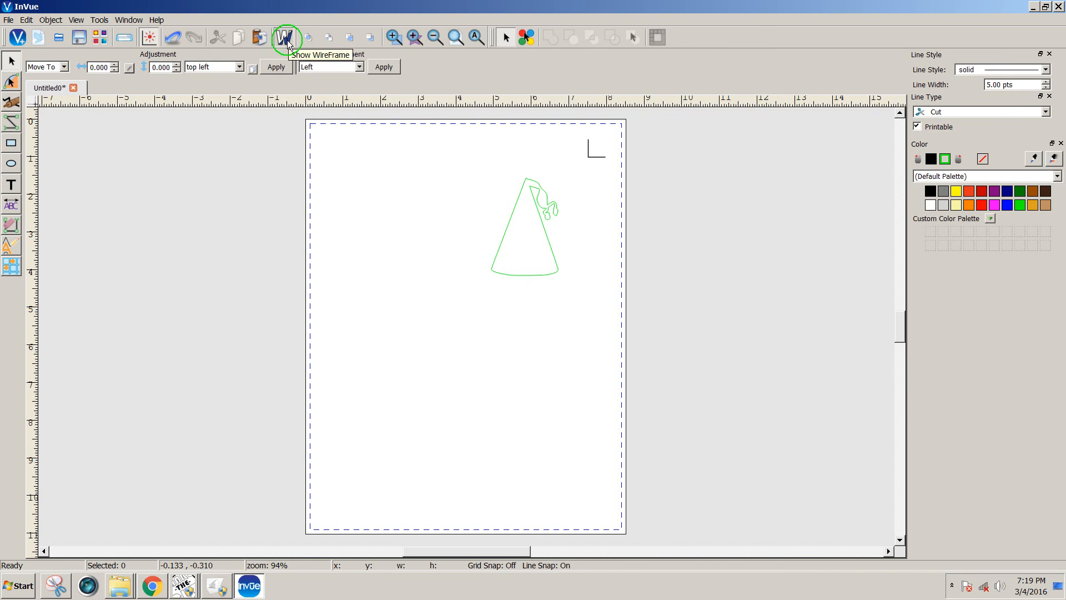
{"action": "left_click", "coordinate": [288, 40]}
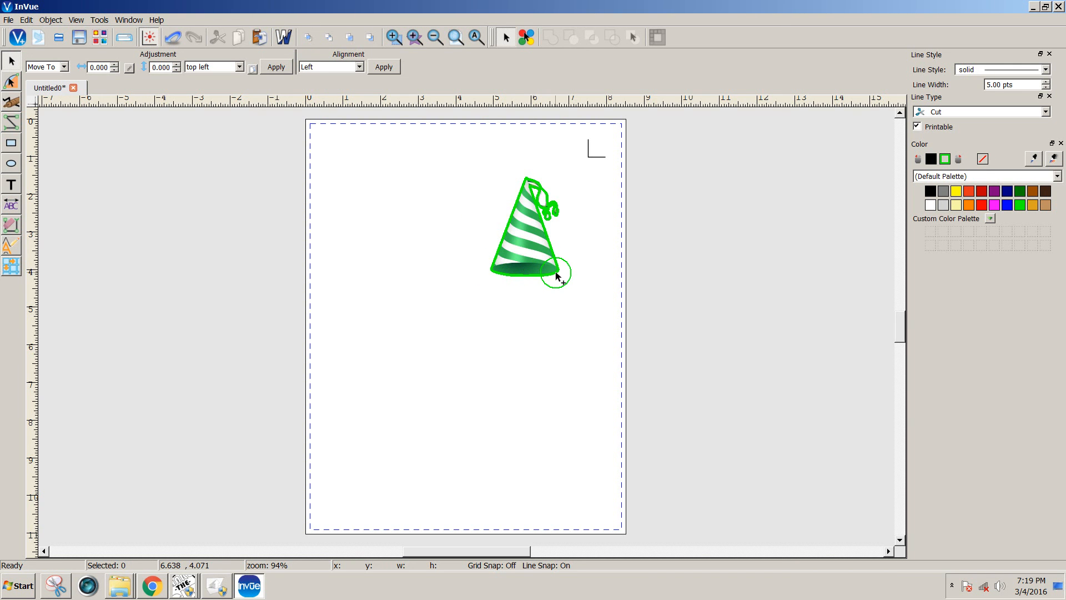
{"action": "left_click", "coordinate": [10, 20]}
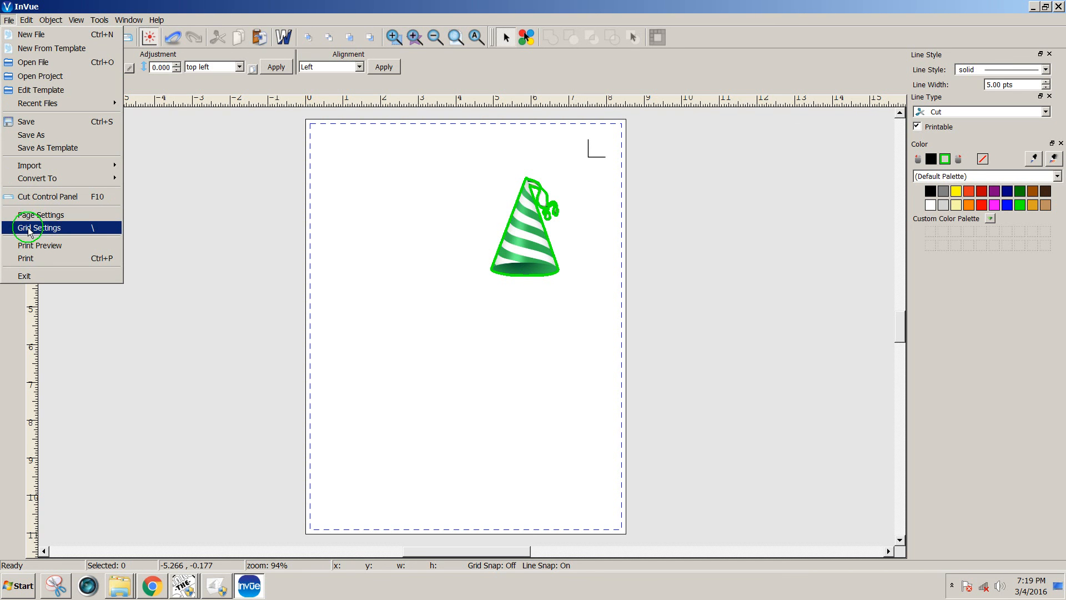
{"action": "left_click", "coordinate": [41, 248]}
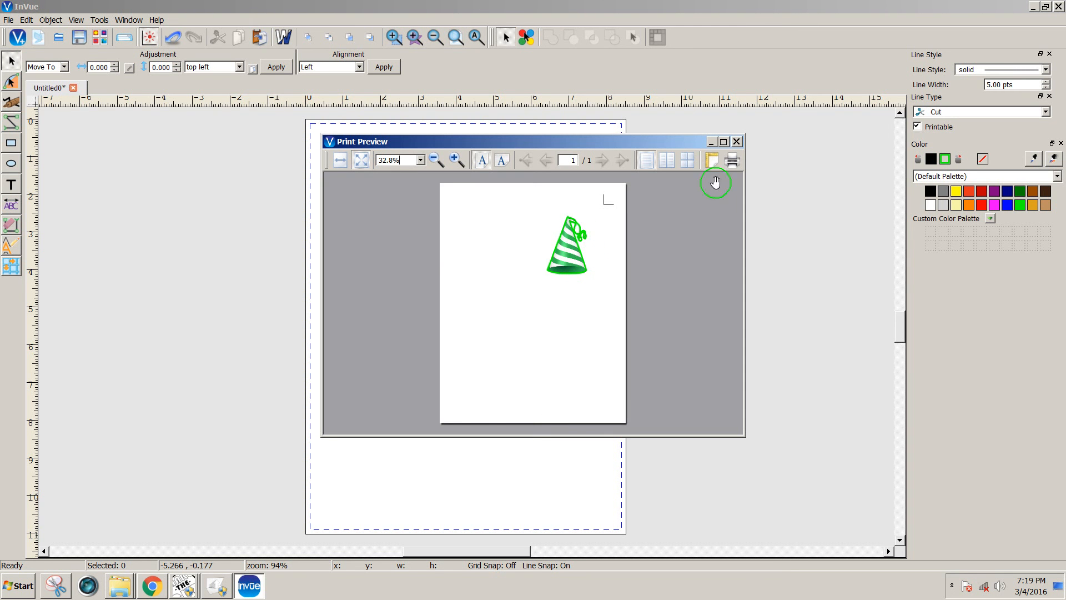
{"action": "left_click", "coordinate": [737, 142]}
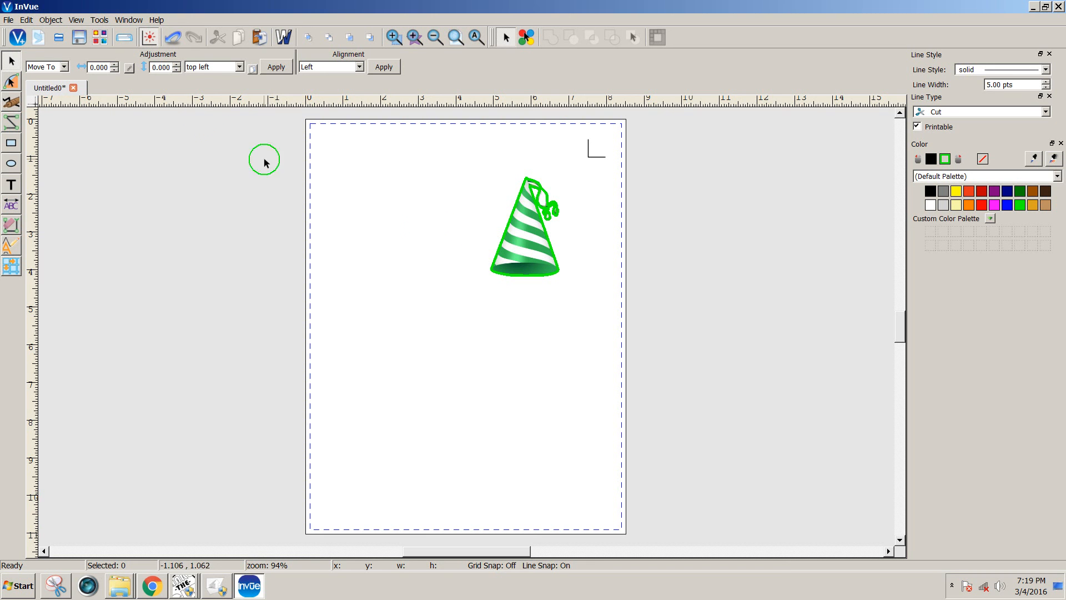
Review the hat's cut settings in the cut control, exit without sending, and inspect the cut line in wireframe view
{"action": "left_click", "coordinate": [125, 39]}
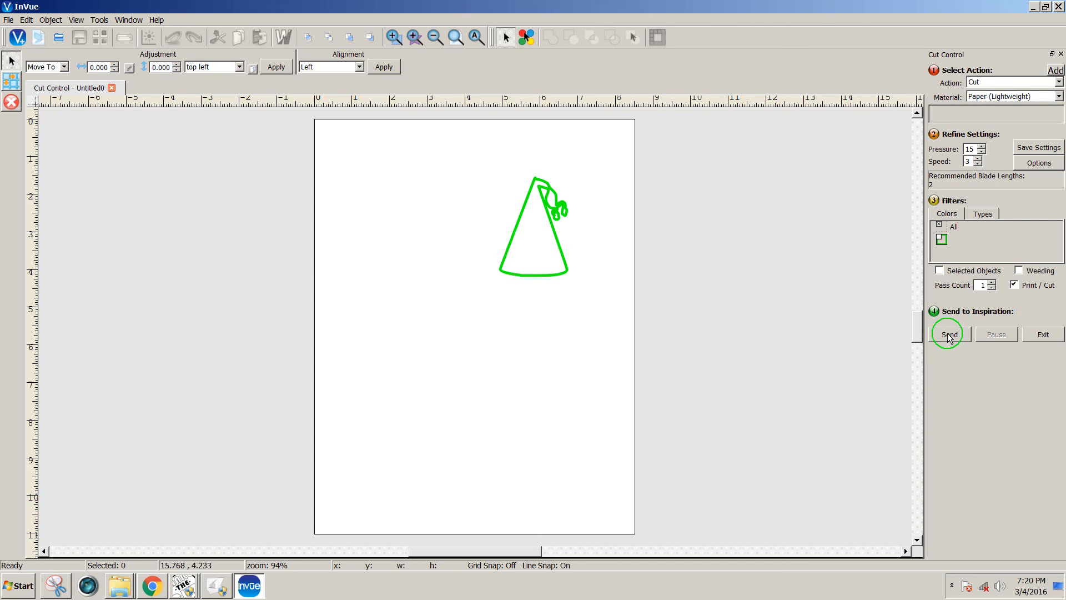
{"action": "left_click", "coordinate": [1042, 335]}
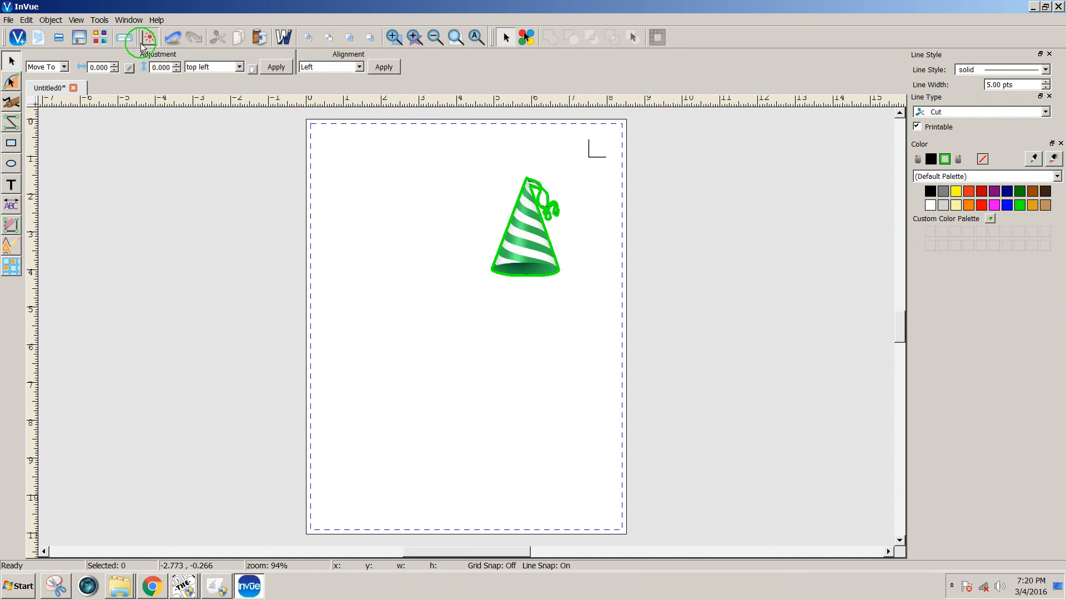
{"action": "left_click", "coordinate": [283, 38]}
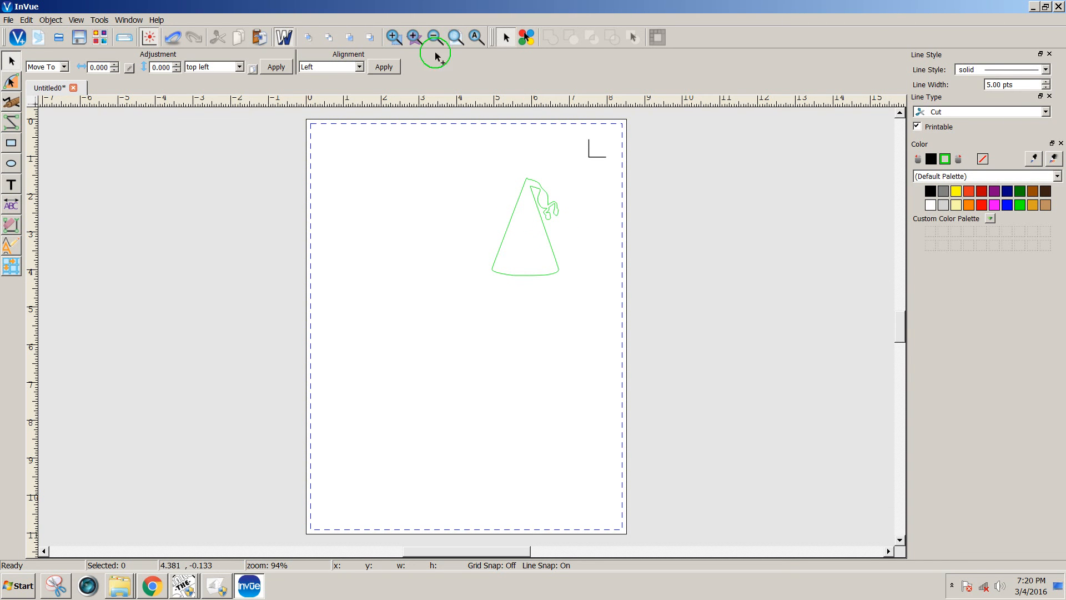
{"action": "left_click", "coordinate": [284, 38]}
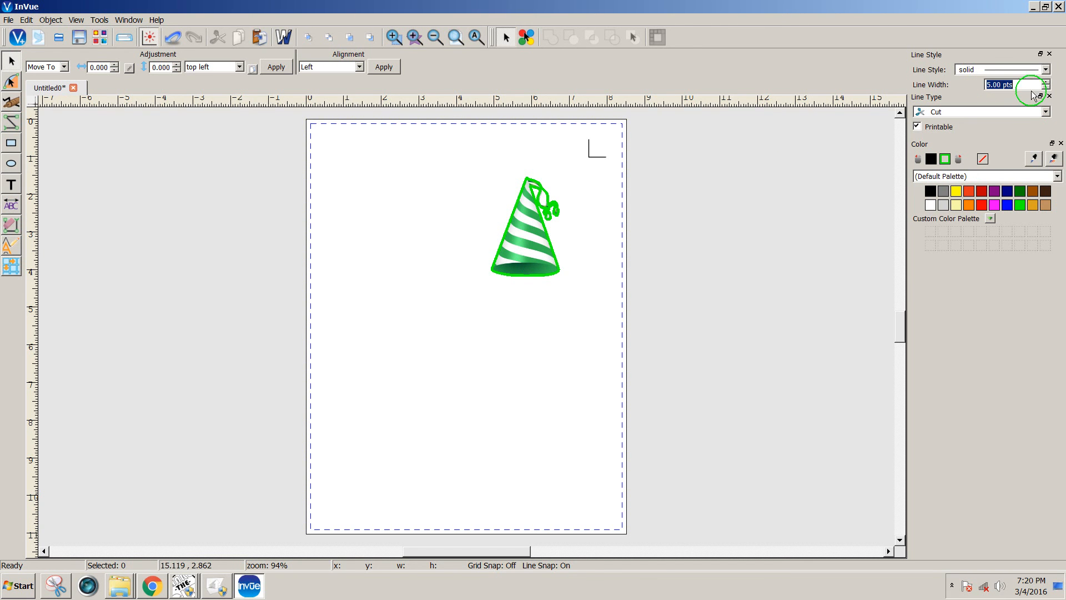
Select the party hat and set its outline width to 1 pt
{"action": "left_click_drag", "start_coordinate": [575, 300], "coordinate": [454, 140]}
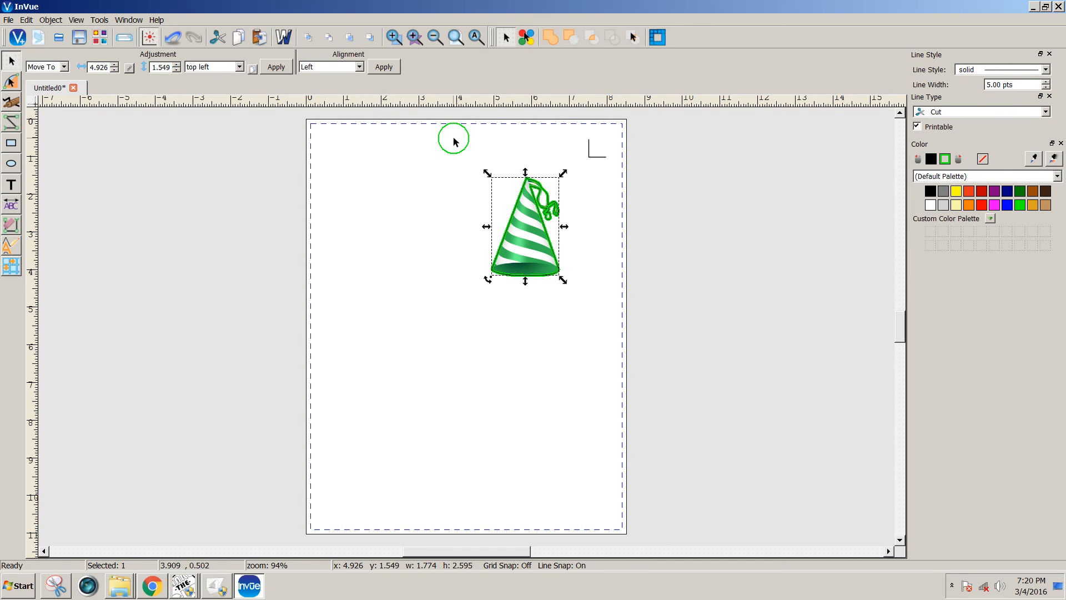
{"action": "double_click", "coordinate": [1024, 85]}
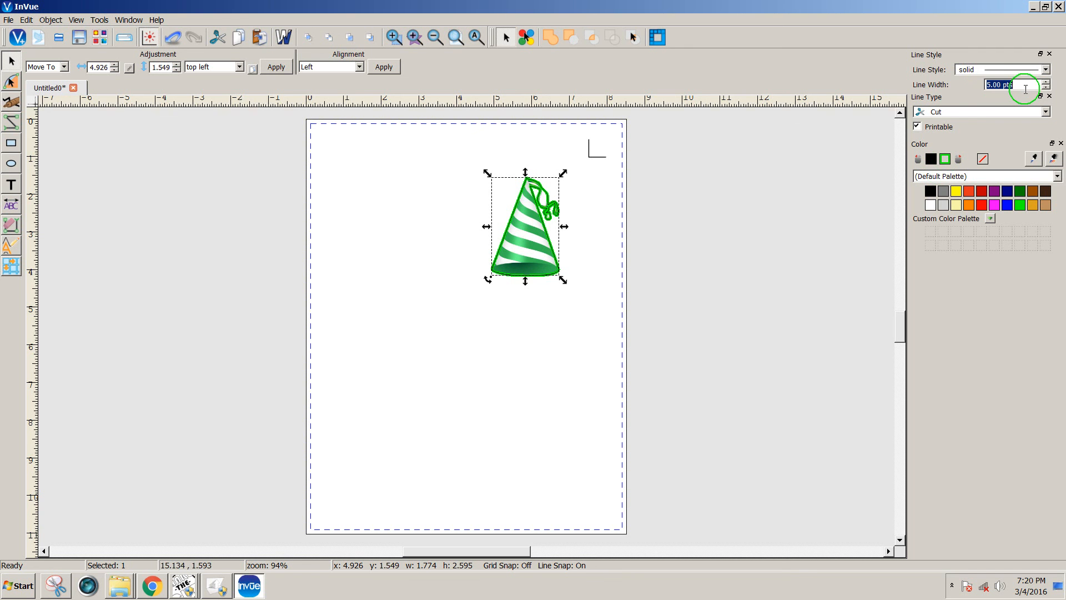
{"action": "left_click_drag", "start_coordinate": [986, 83], "coordinate": [1051, 79]}
{"action": "type", "text": "1"}
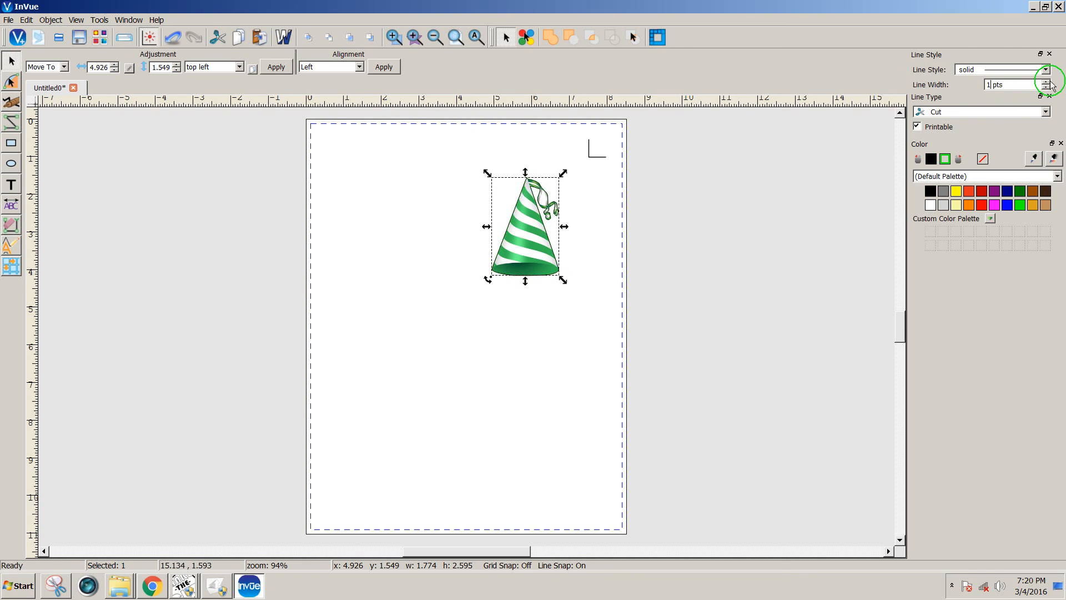
{"action": "key", "text": "Return"}
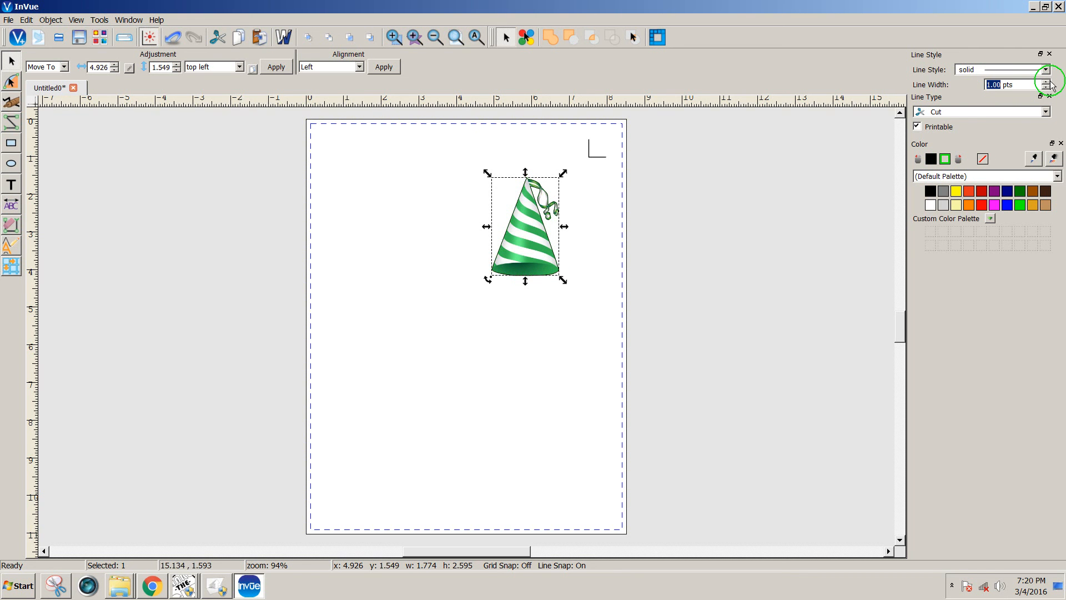
{"action": "left_click", "coordinate": [594, 311]}
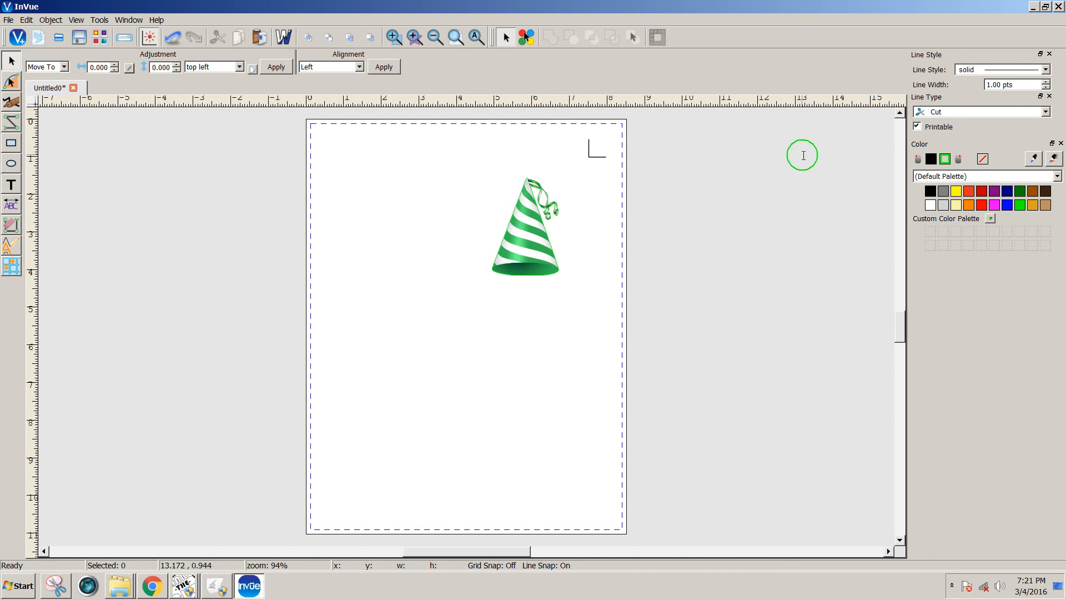
Set the party hat's outline width to 10 pts and compare the thick outline with the wireframe view
{"action": "left_click_drag", "start_coordinate": [580, 289], "coordinate": [454, 166]}
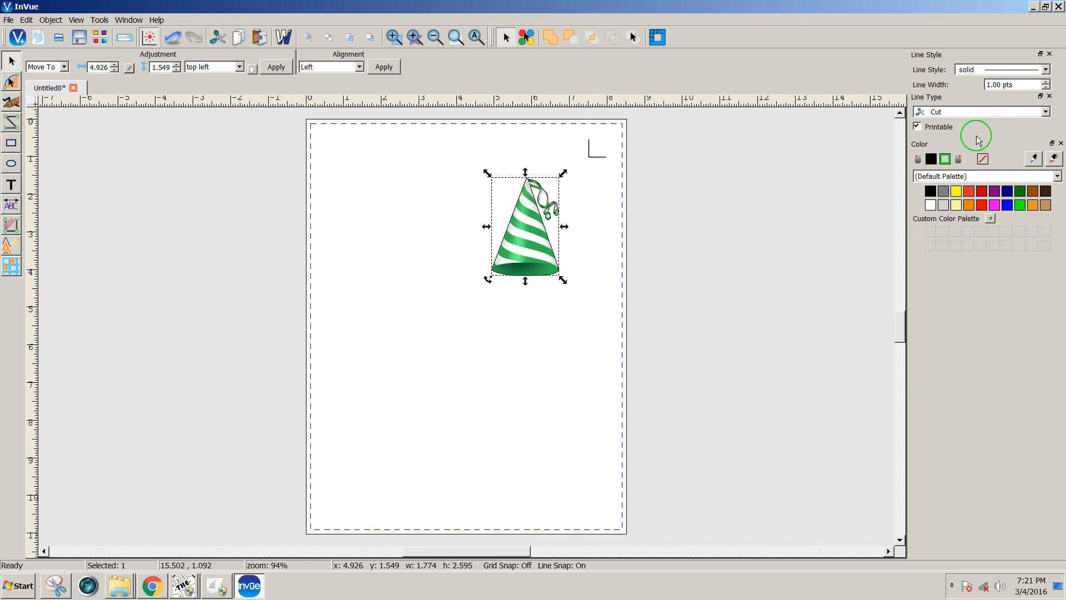
{"action": "left_click_drag", "start_coordinate": [980, 87], "coordinate": [1043, 82]}
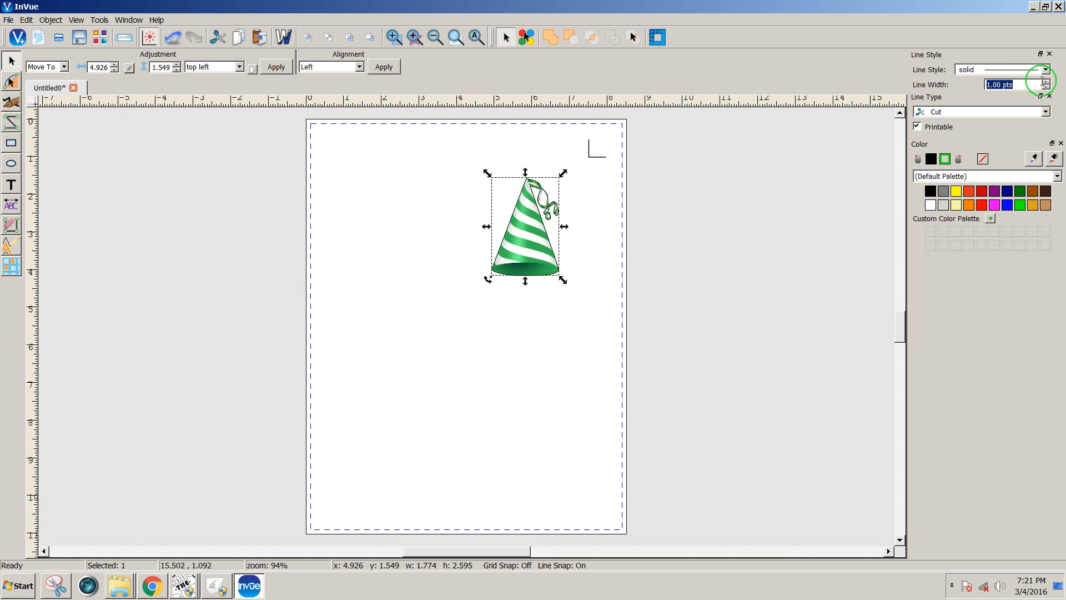
{"action": "type", "text": "10"}
{"action": "key", "text": "Return"}
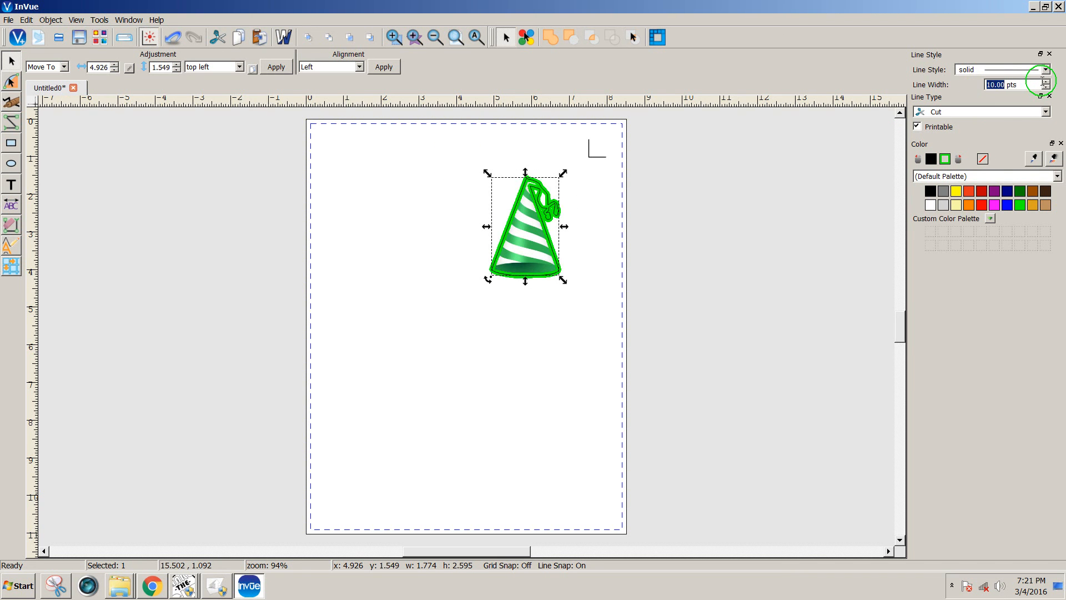
{"action": "left_click", "coordinate": [552, 316]}
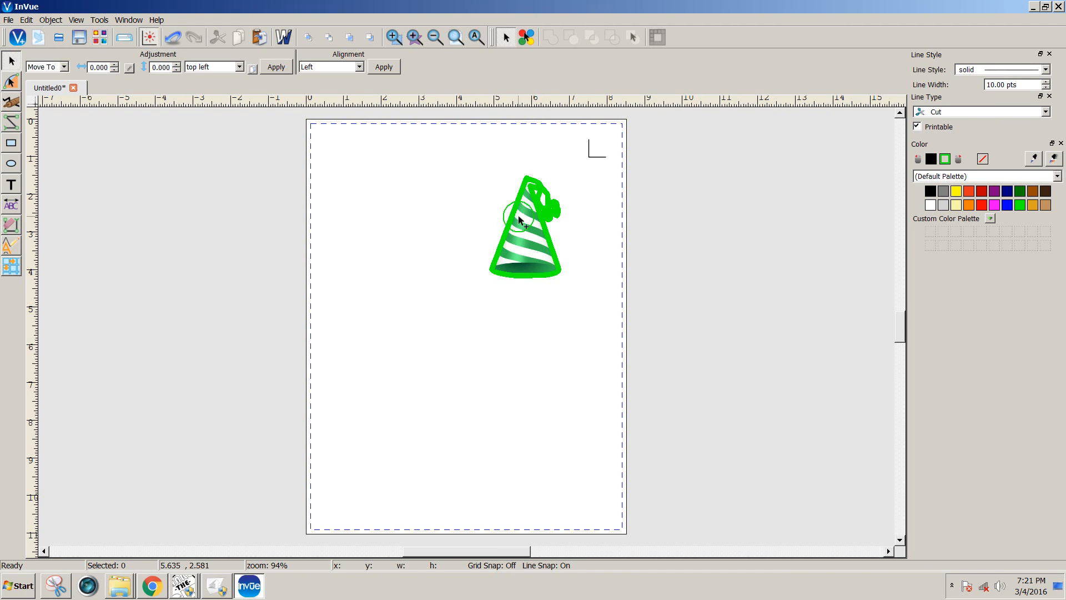
{"action": "left_click", "coordinate": [286, 37]}
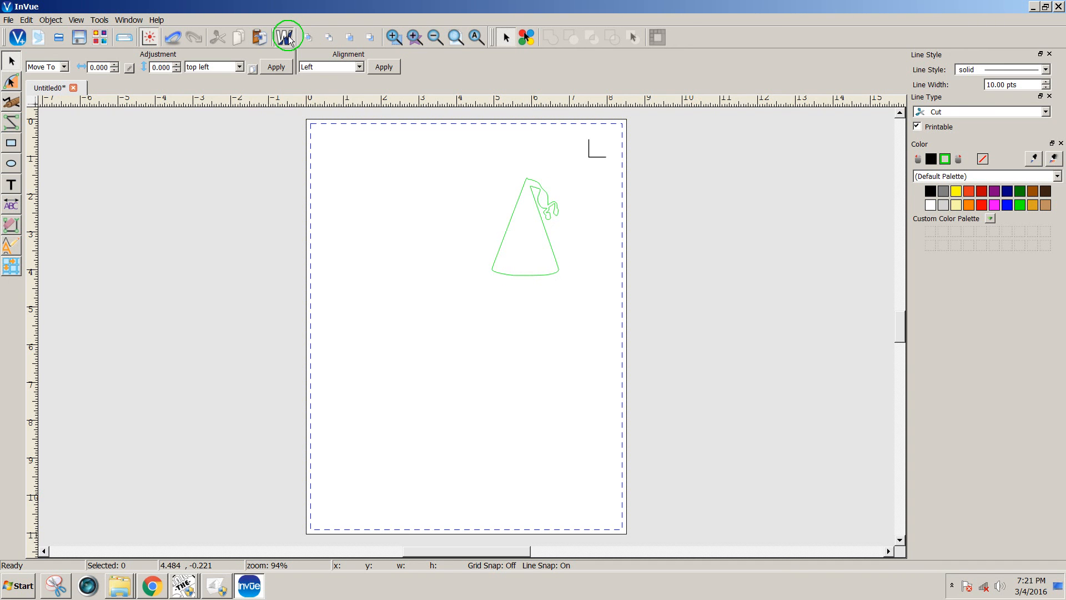
{"action": "left_click", "coordinate": [286, 37]}
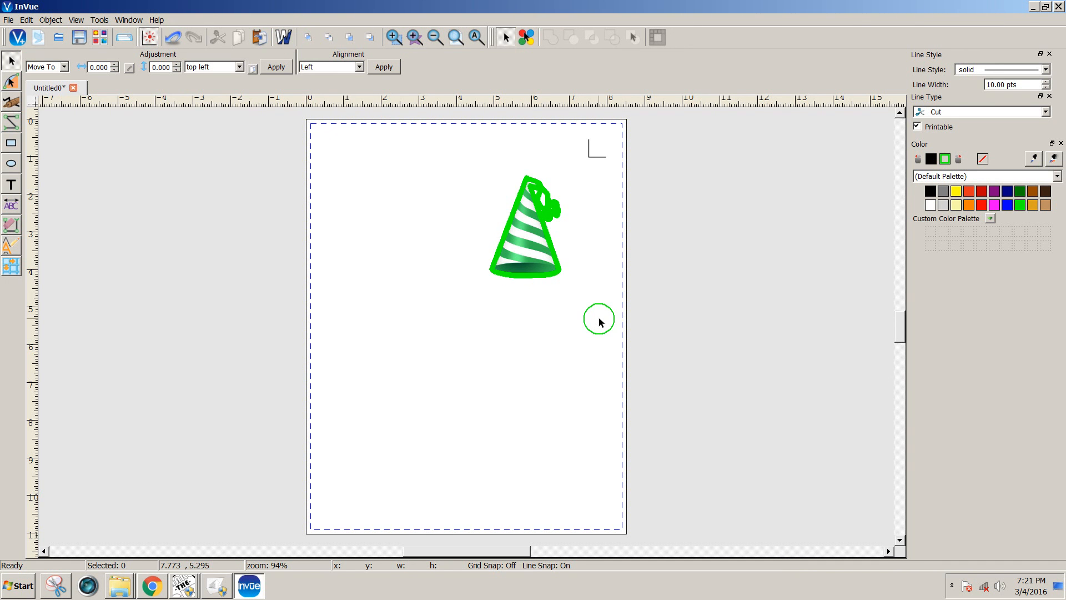